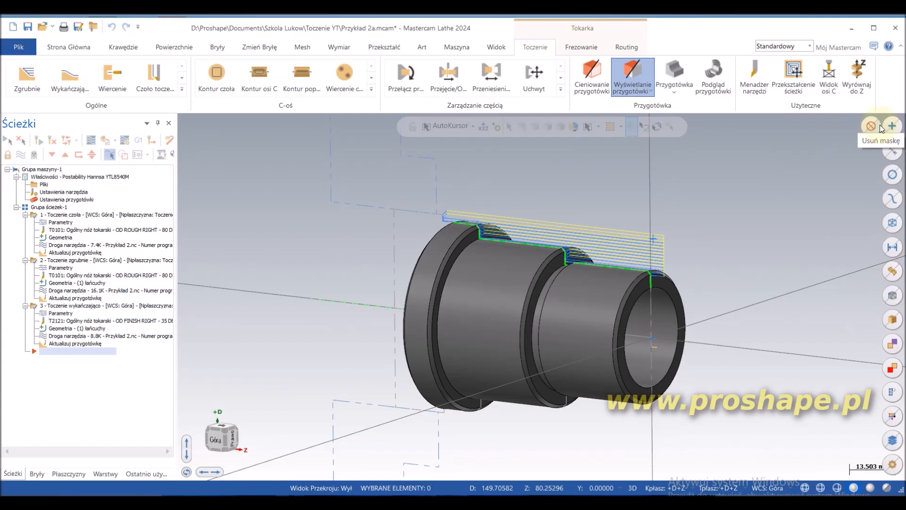
Step: Verify the facing, roughing and finishing operations in a full machining simulation, inspect the turned part and close the simulator
{"action": "left_click", "coordinate": [109, 141]}
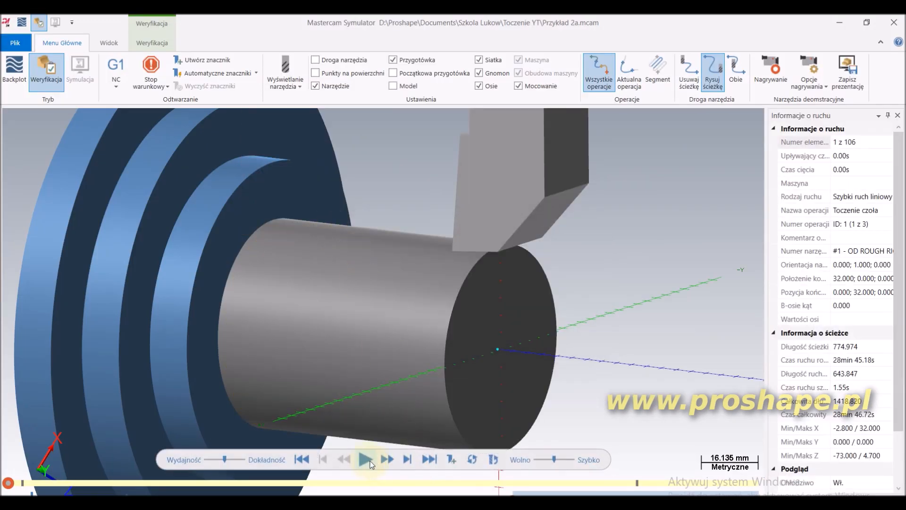
{"action": "left_click", "coordinate": [366, 460]}
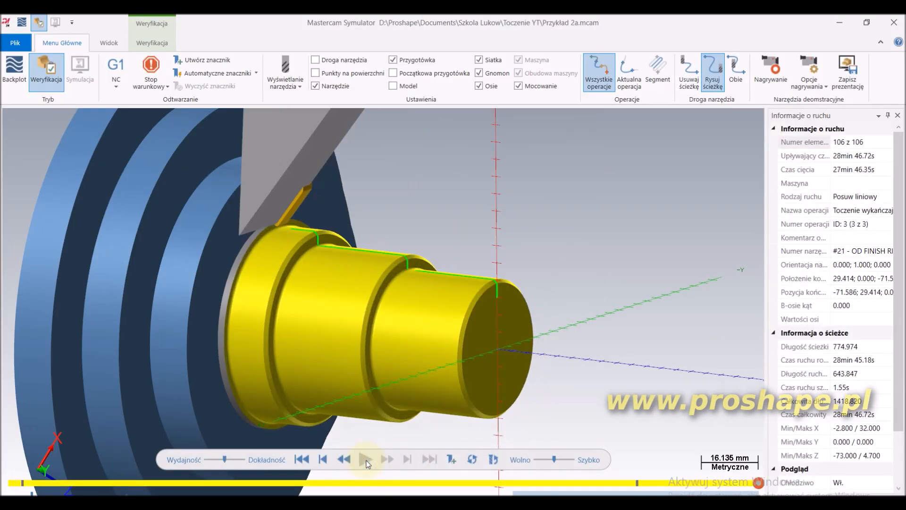
{"action": "mouse_move", "coordinate": [470, 333]}
{"action": "middle_mouse_down"}
{"action": "mouse_move", "coordinate": [512, 320]}
{"action": "mouse_move", "coordinate": [457, 330]}
{"action": "mouse_move", "coordinate": [469, 322]}
{"action": "middle_mouse_up"}
{"action": "scroll", "coordinate": [468, 321], "scroll_direction": "down", "scroll_amount": 1}
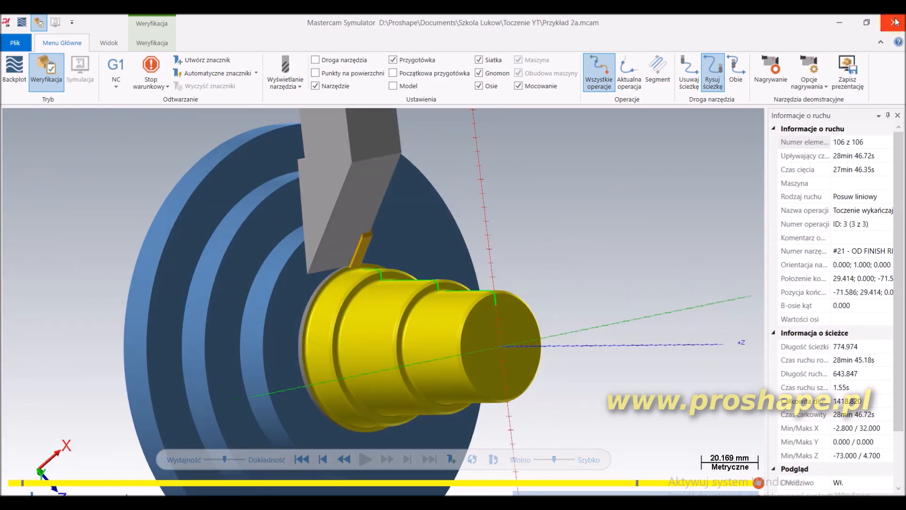
{"action": "left_click", "coordinate": [897, 21]}
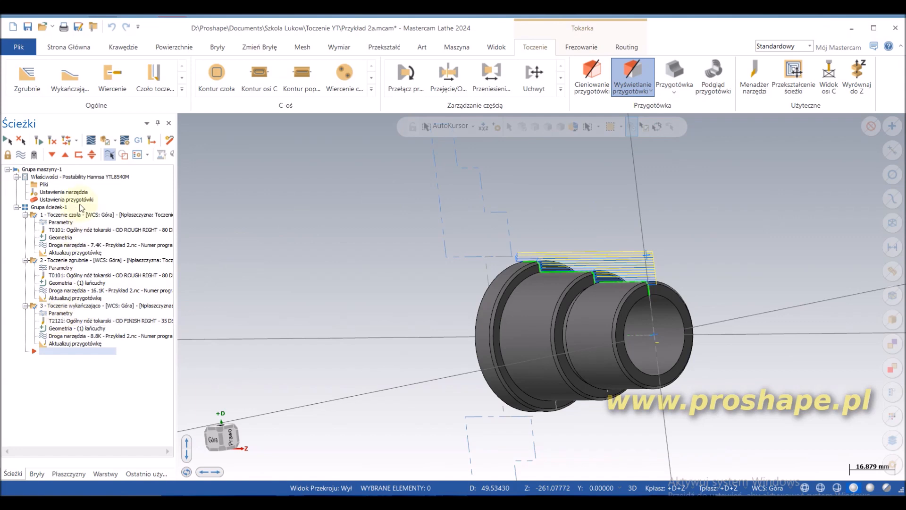
Step: Start a grooving toolpath defined by a single chain and hide the solid layer to expose the profile
{"action": "left_click", "coordinate": [181, 90]}
{"action": "left_click", "coordinate": [70, 127]}
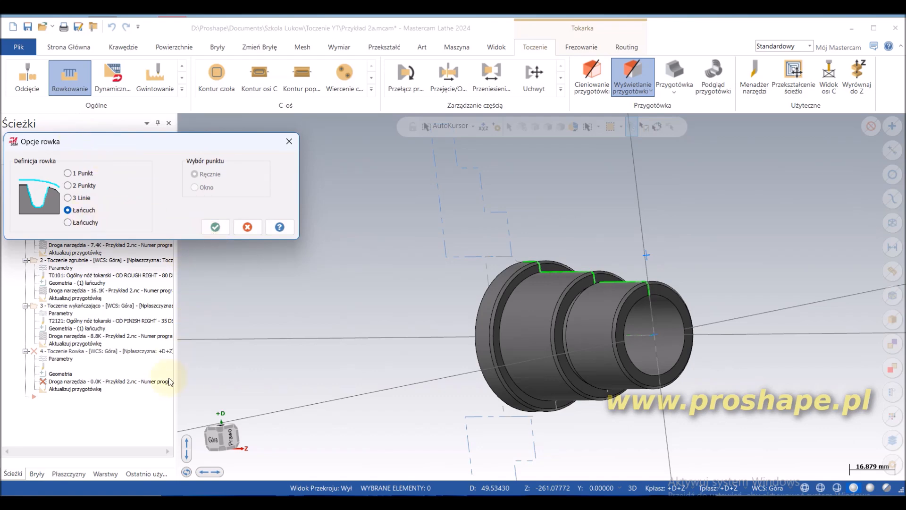
{"action": "left_click", "coordinate": [215, 227]}
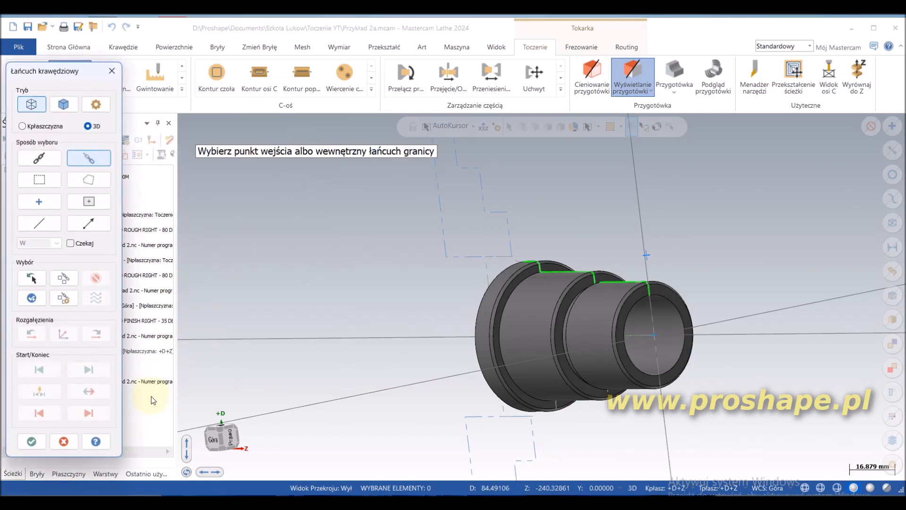
{"action": "left_click", "coordinate": [105, 473]}
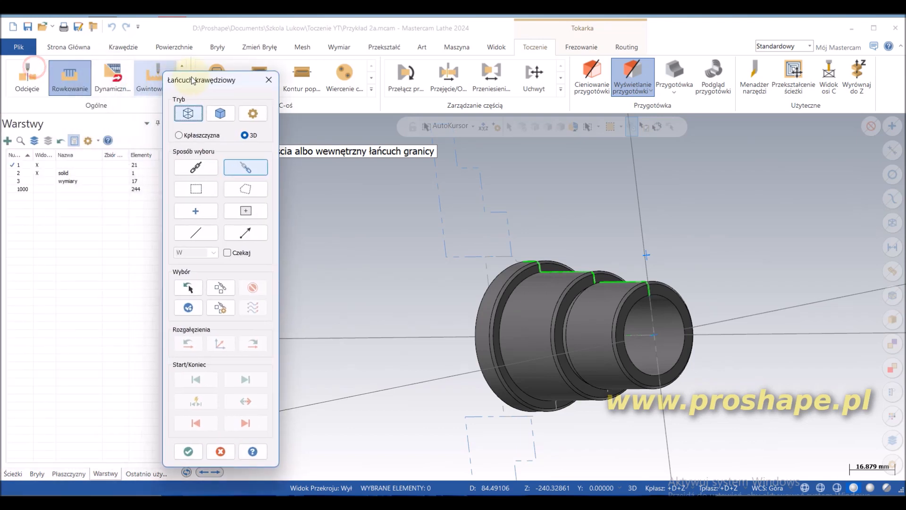
{"action": "left_click", "coordinate": [39, 173]}
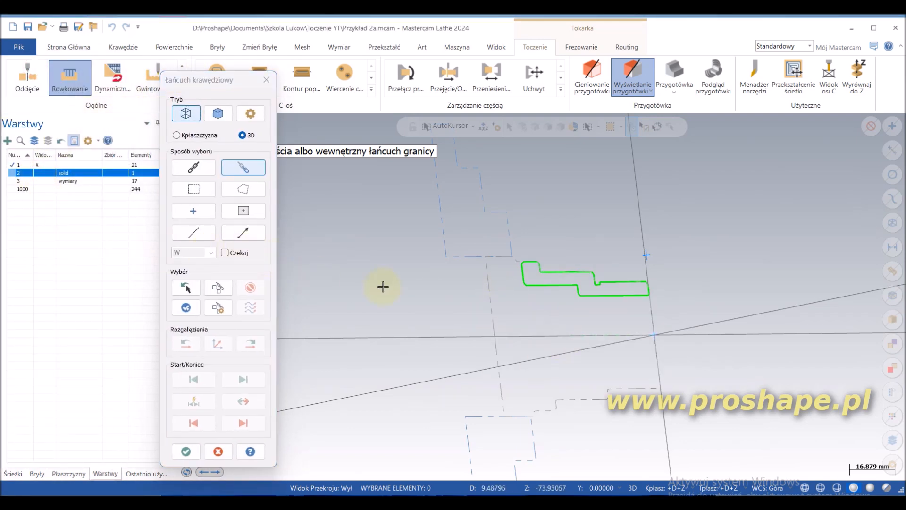
Step: Chain the groove contour from its short front wall to the shoulder wall below the chamfer and accept it
{"action": "scroll", "coordinate": [601, 259], "scroll_direction": "up", "scroll_amount": 5}
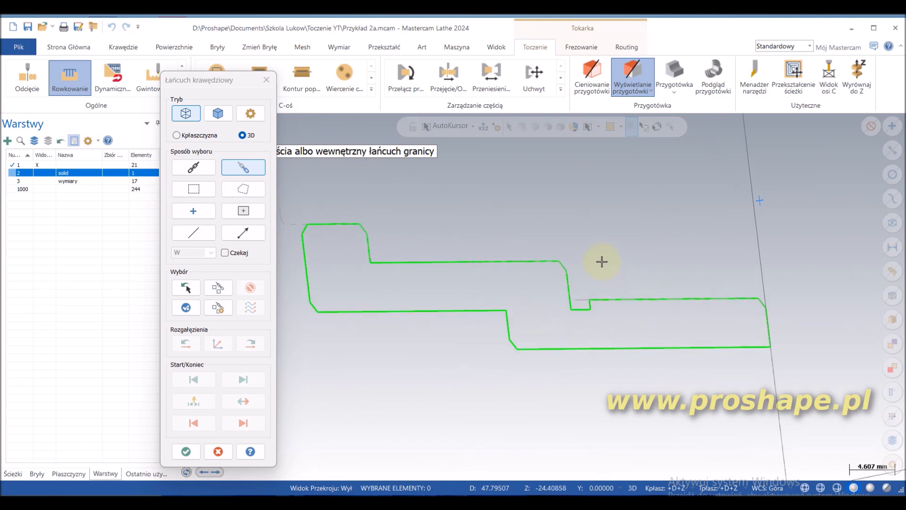
{"action": "left_click", "coordinate": [587, 298]}
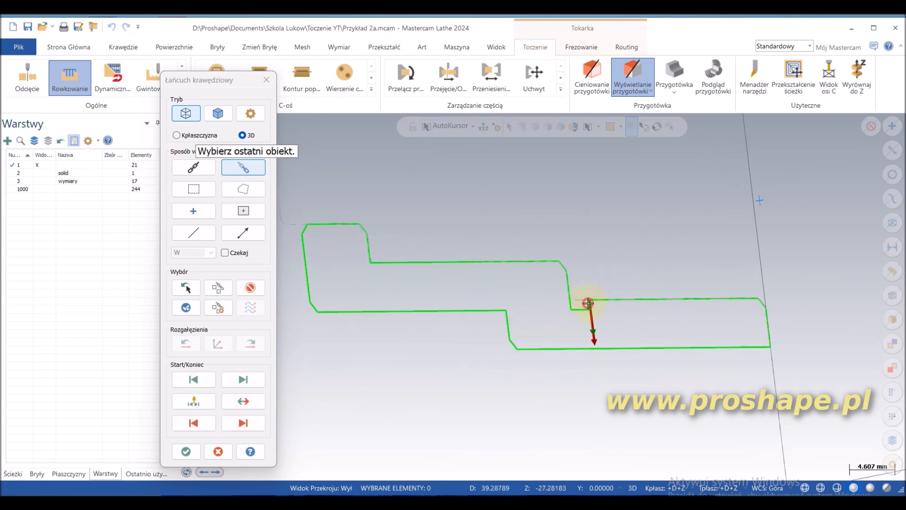
{"action": "left_click", "coordinate": [566, 275]}
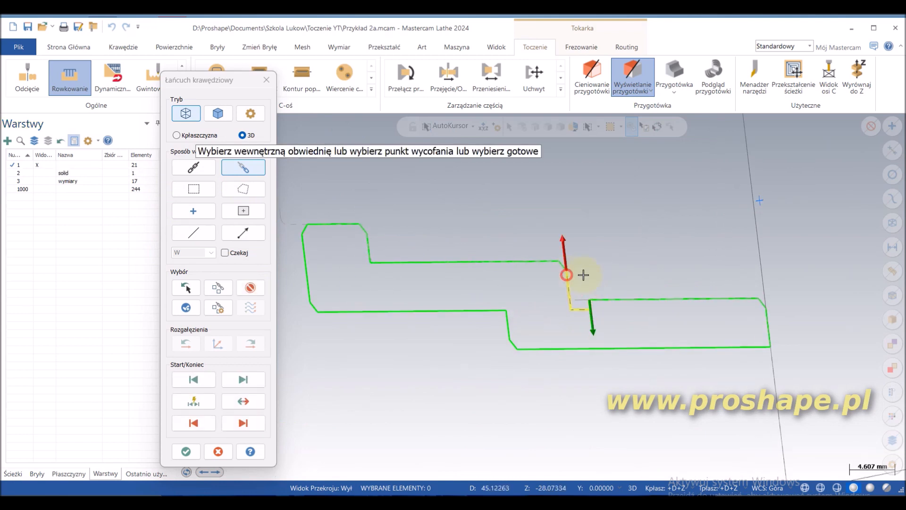
{"action": "left_click", "coordinate": [186, 451]}
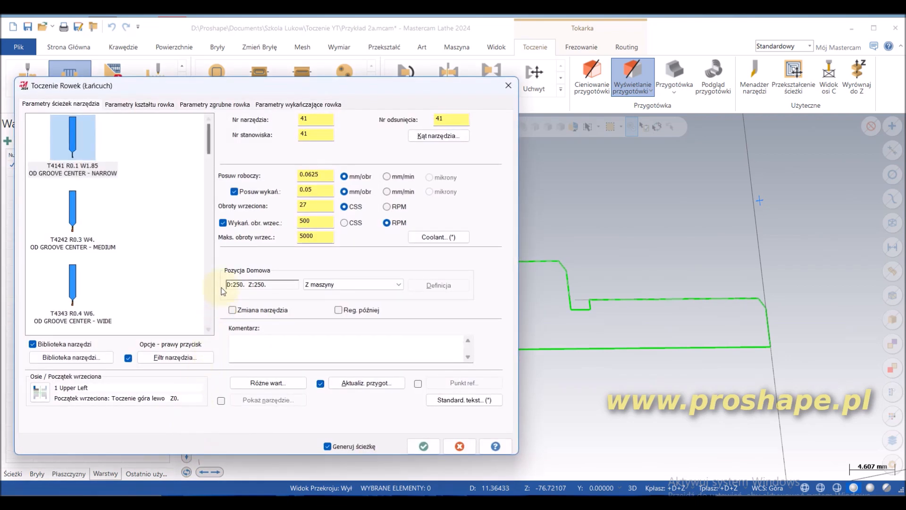
Step: Assign the T4747 OD GROOVE RIGHT - NARROW tool (R0.1 W1.85), go through the groove shape, roughing and finishing parameters, and generate the toolpath
{"action": "left_click_drag", "start_coordinate": [208, 148], "coordinate": [215, 202]}
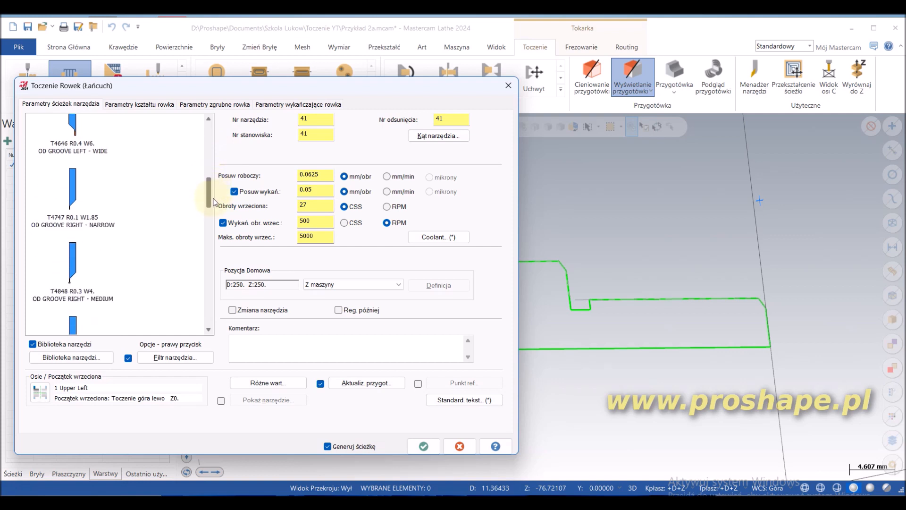
{"action": "left_click", "coordinate": [73, 189]}
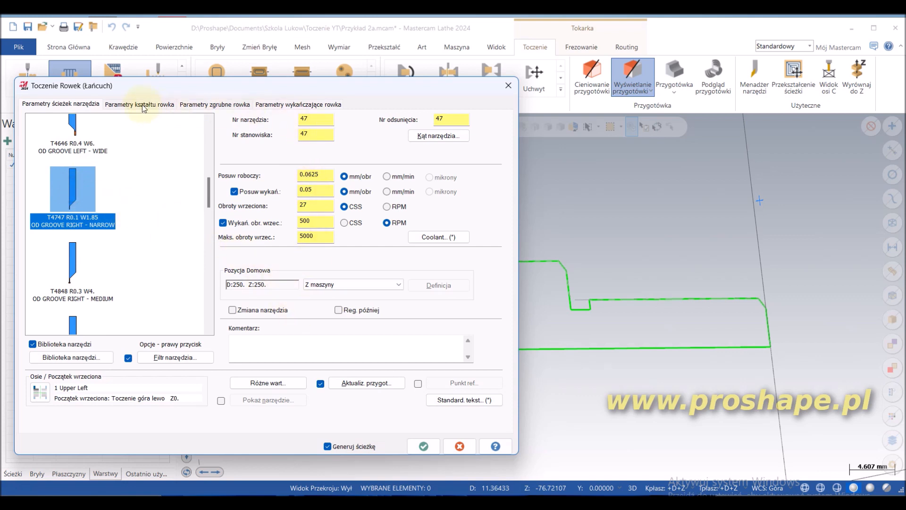
{"action": "left_click", "coordinate": [121, 106]}
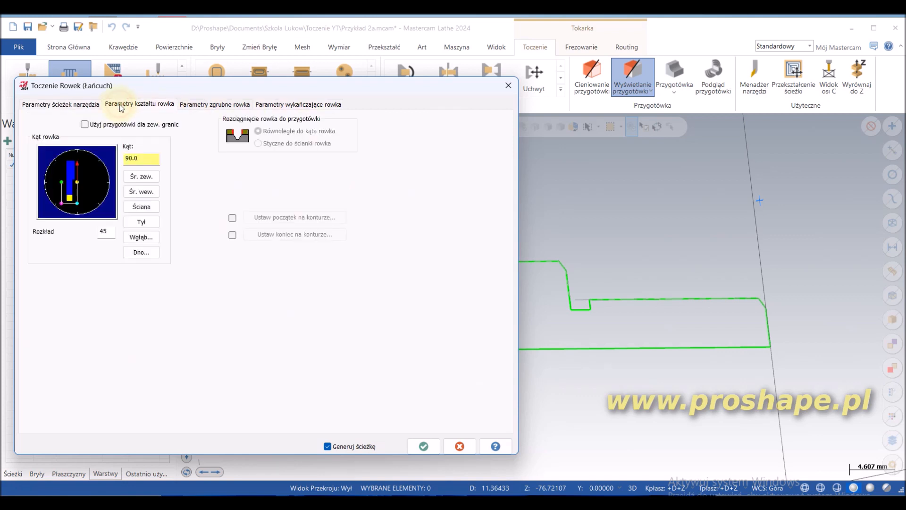
{"action": "left_click", "coordinate": [221, 104]}
{"action": "left_click", "coordinate": [116, 196]}
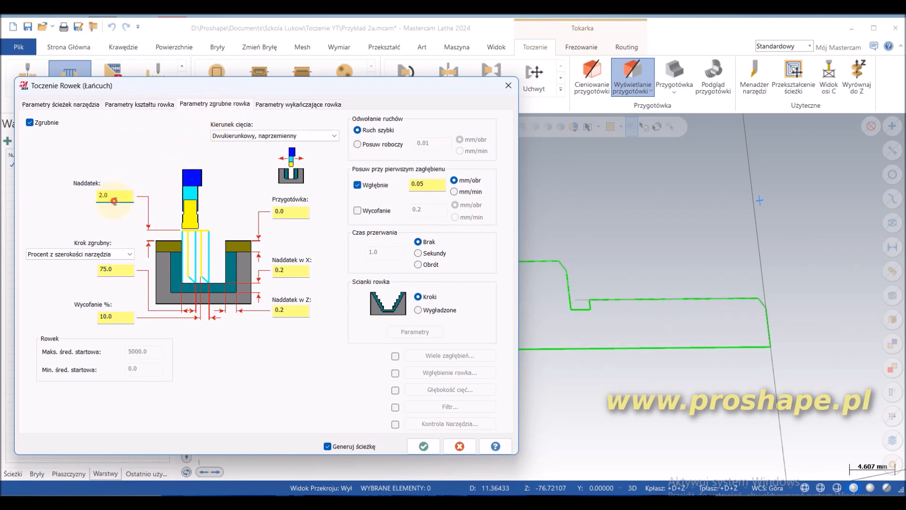
{"action": "left_click", "coordinate": [291, 311]}
{"action": "left_click", "coordinate": [291, 270]}
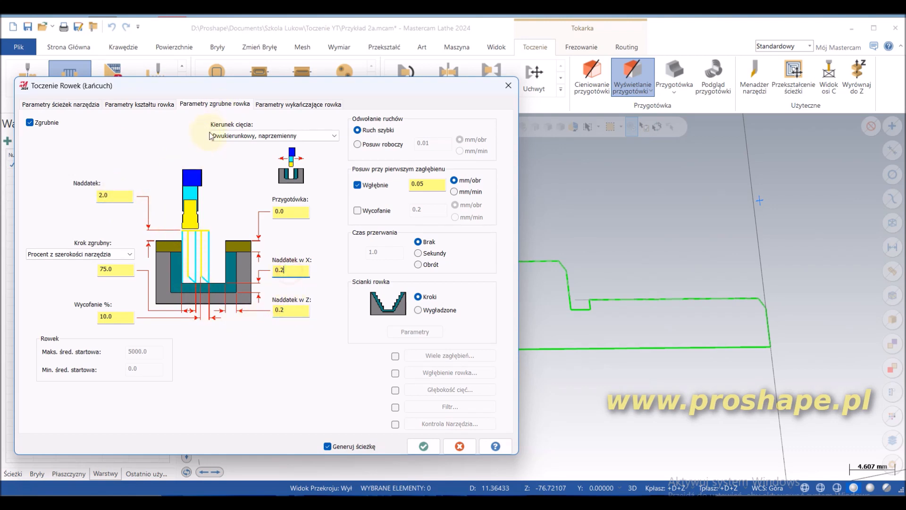
{"action": "left_click", "coordinate": [272, 105]}
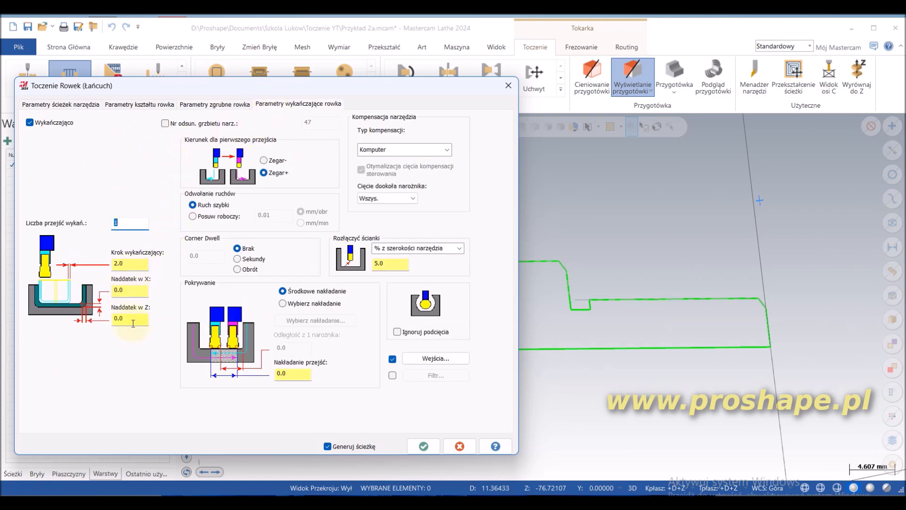
{"action": "left_click", "coordinate": [424, 446]}
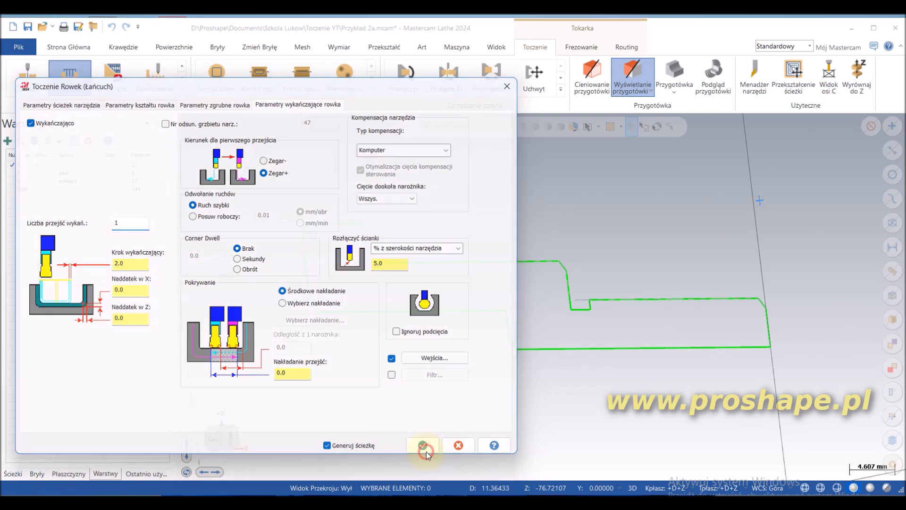
Step: Inspect the groove toolpath in the top view and play its backplot with tool motion
{"action": "scroll", "coordinate": [550, 331], "scroll_direction": "up", "scroll_amount": 2}
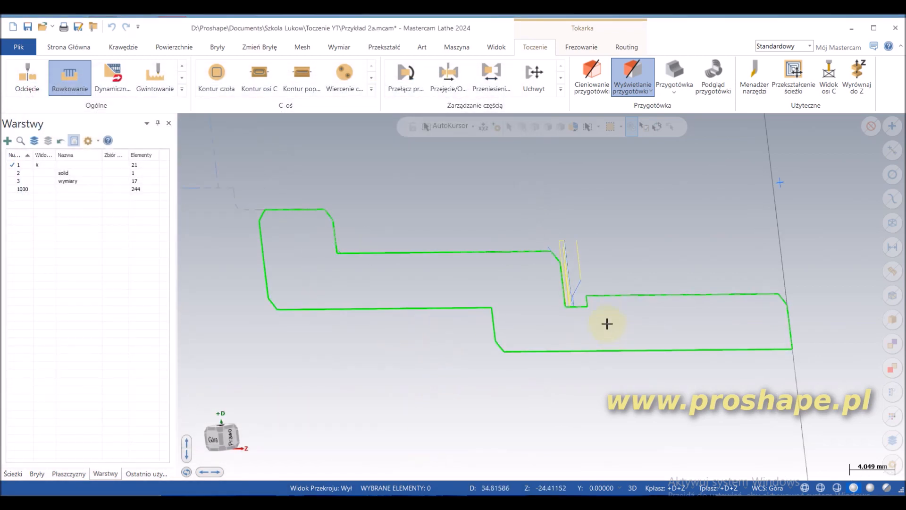
{"action": "key", "text": "alt+1"}
{"action": "scroll", "coordinate": [583, 226], "scroll_direction": "up", "scroll_amount": 1}
{"action": "scroll", "coordinate": [583, 225], "scroll_direction": "up", "scroll_amount": 1}
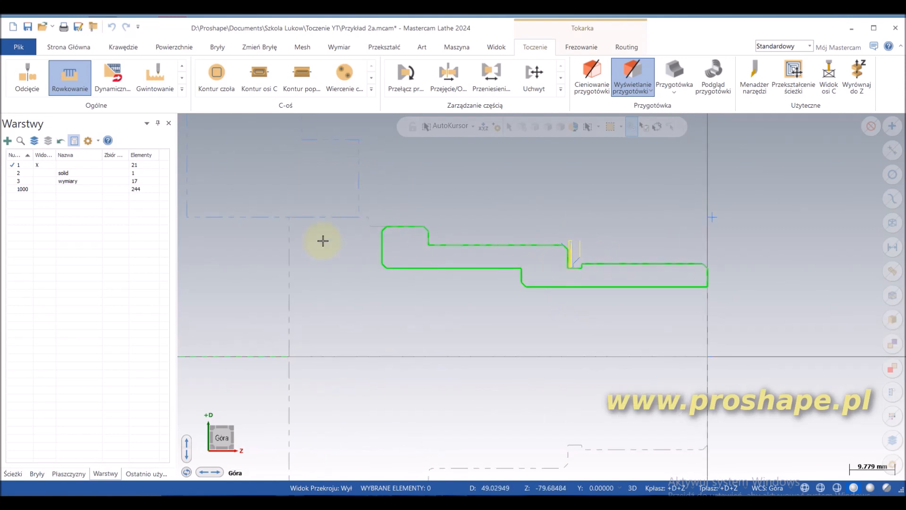
{"action": "left_click", "coordinate": [13, 473]}
{"action": "left_click", "coordinate": [91, 140]}
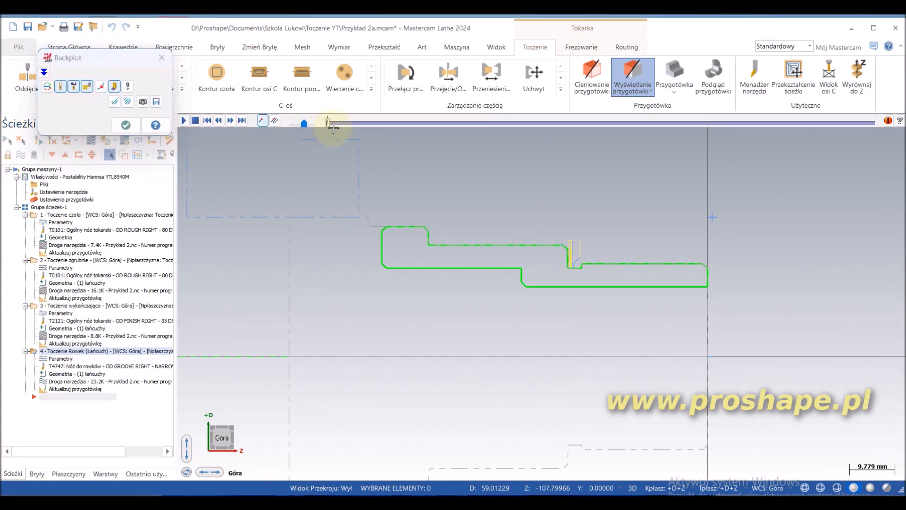
{"action": "left_click", "coordinate": [184, 120]}
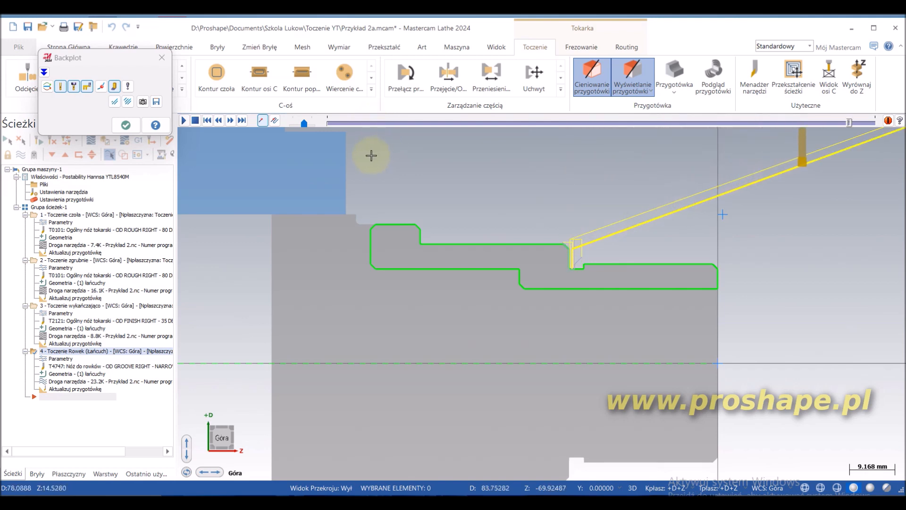
{"action": "left_click", "coordinate": [162, 58]}
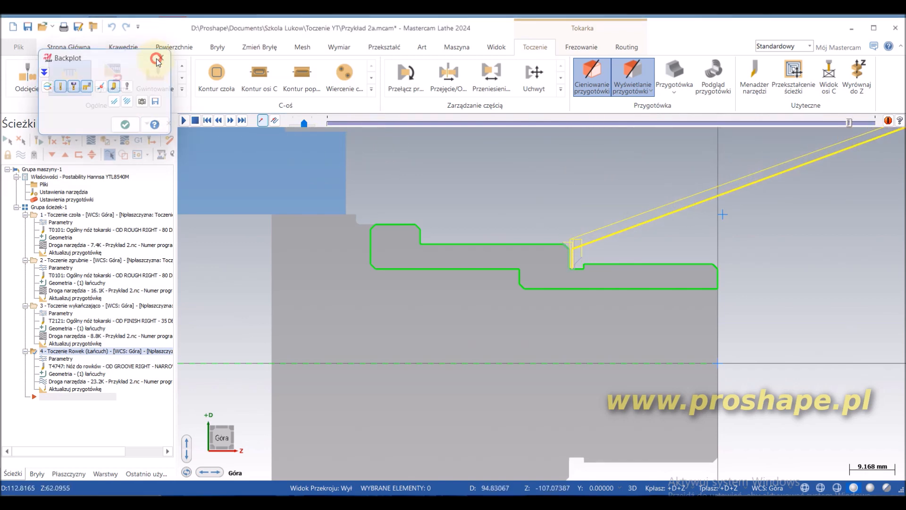
{"action": "scroll", "coordinate": [589, 223], "scroll_direction": "up", "scroll_amount": 1}
{"action": "scroll", "coordinate": [589, 223], "scroll_direction": "down", "scroll_amount": 1}
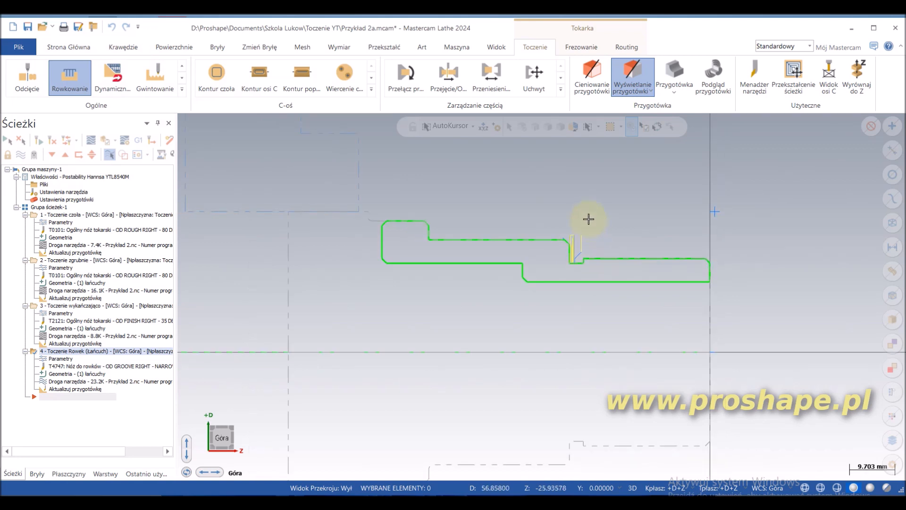
Step: Create a new toolpath group under the machine group Grupa maszyny-1
{"action": "left_click", "coordinate": [42, 170]}
{"action": "right_click", "coordinate": [42, 170]}
{"action": "mouse_move", "coordinate": [87, 244]}
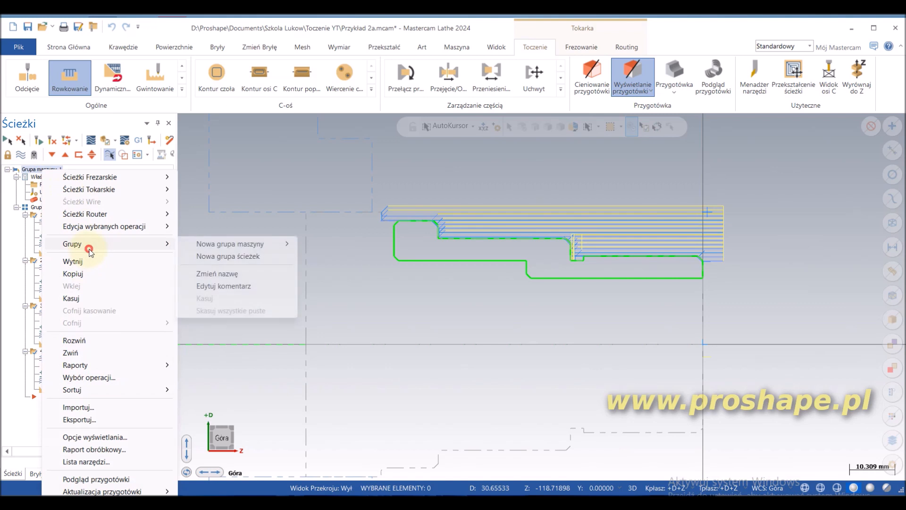
{"action": "left_click", "coordinate": [229, 264]}
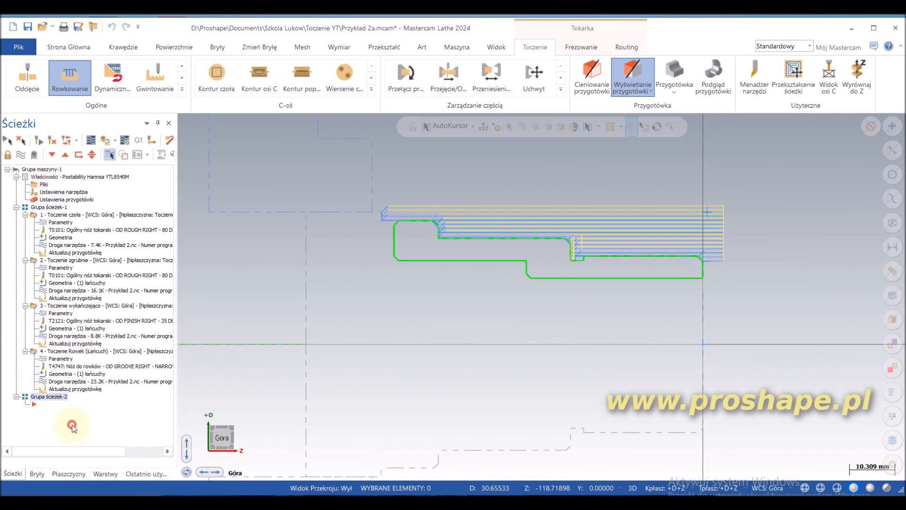
Step: Hide the displayed toolpaths of all operations in Grupa ścieżek-1
{"action": "left_click", "coordinate": [54, 208]}
{"action": "left_click", "coordinate": [21, 156]}
{"action": "scroll", "coordinate": [204, 243], "scroll_direction": "down", "scroll_amount": 1}
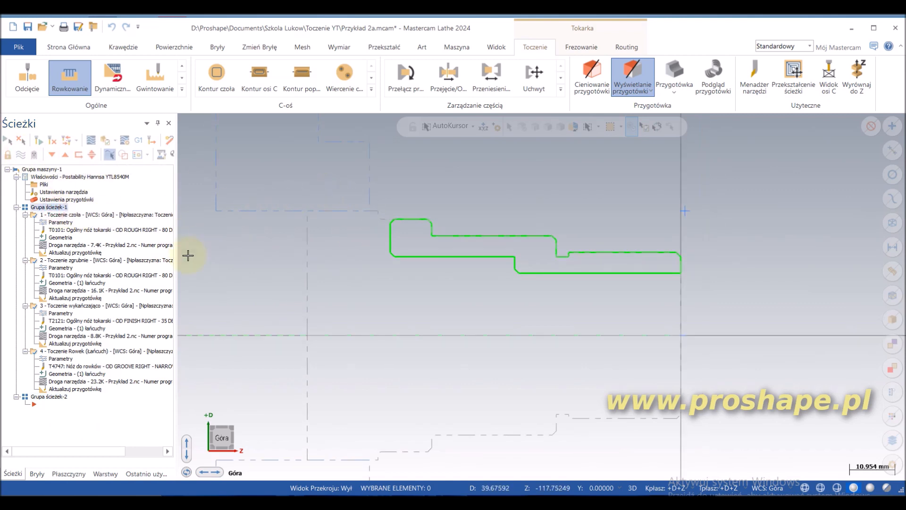
Step: Start a lathe drilling toolpath with the 6 mm CENTER DRILL (T115115) and check the tool's definition
{"action": "left_click", "coordinate": [182, 89]}
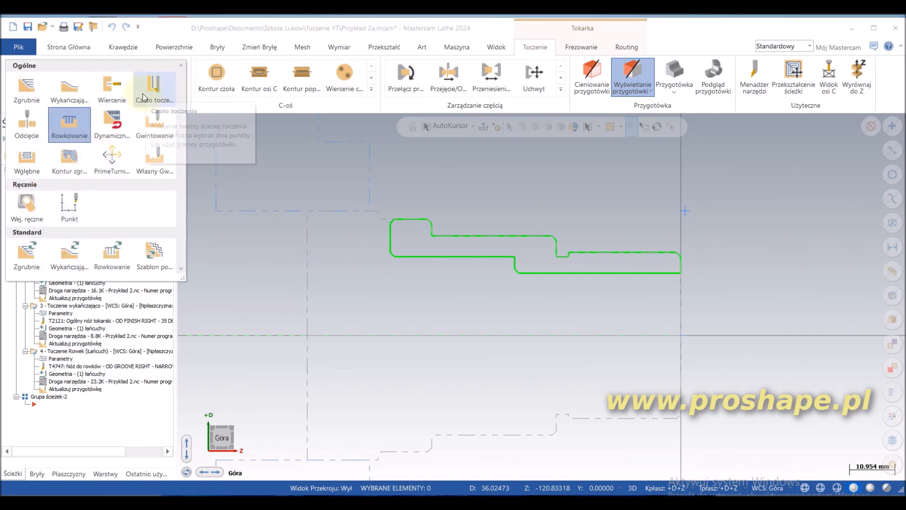
{"action": "left_click", "coordinate": [109, 91]}
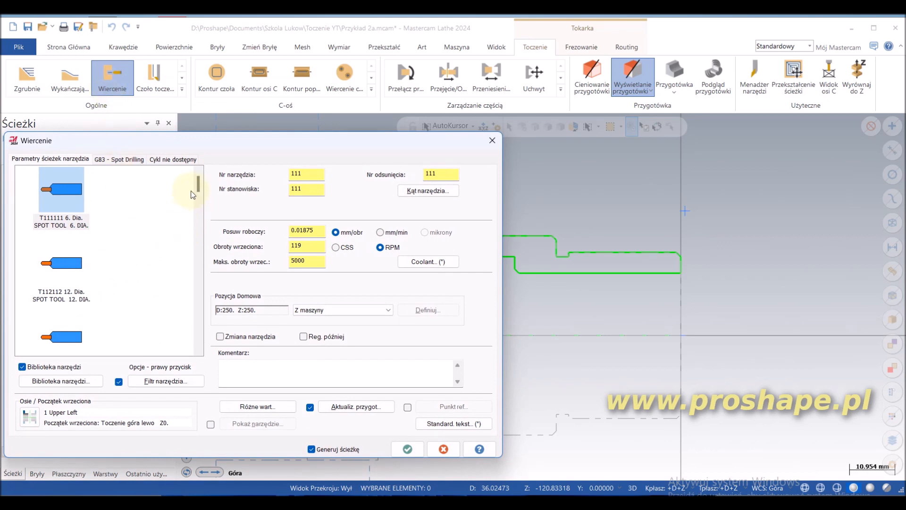
{"action": "left_click_drag", "start_coordinate": [202, 183], "coordinate": [202, 208]}
{"action": "left_click", "coordinate": [63, 236]}
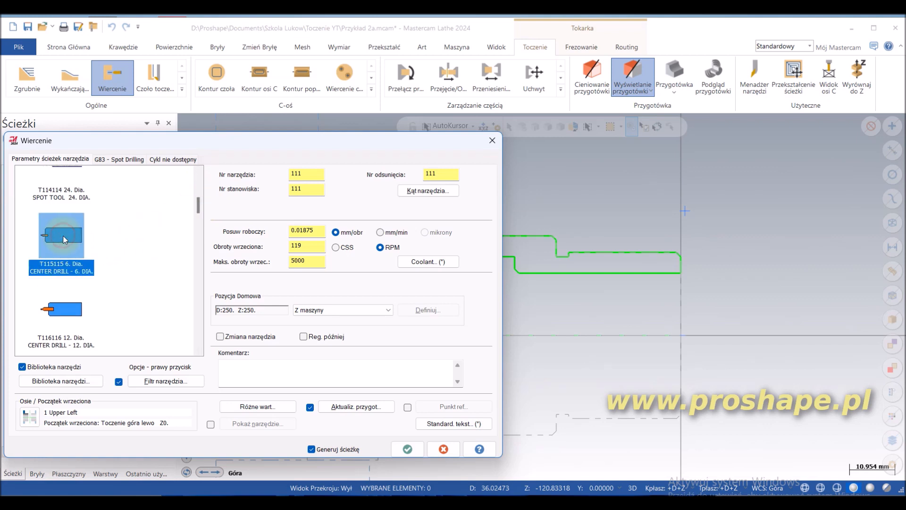
{"action": "right_click", "coordinate": [63, 236]}
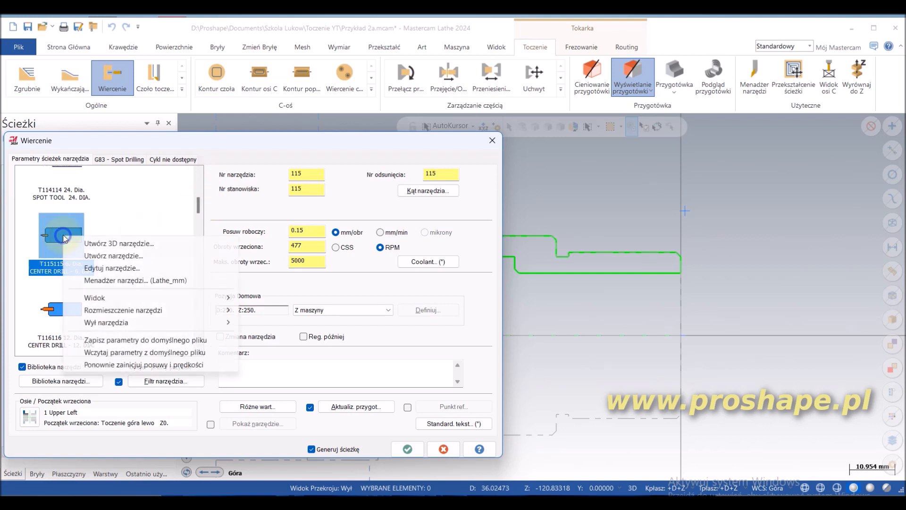
{"action": "left_click", "coordinate": [89, 268]}
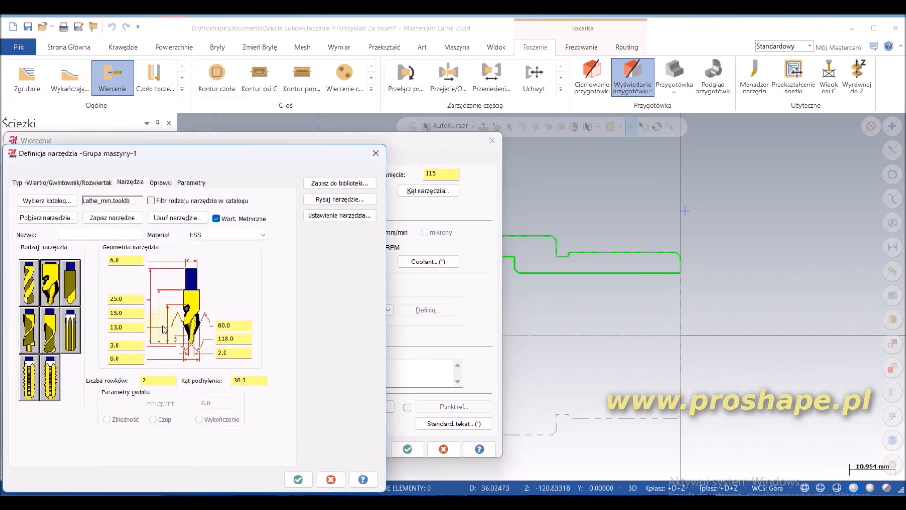
{"action": "left_click", "coordinate": [297, 479]}
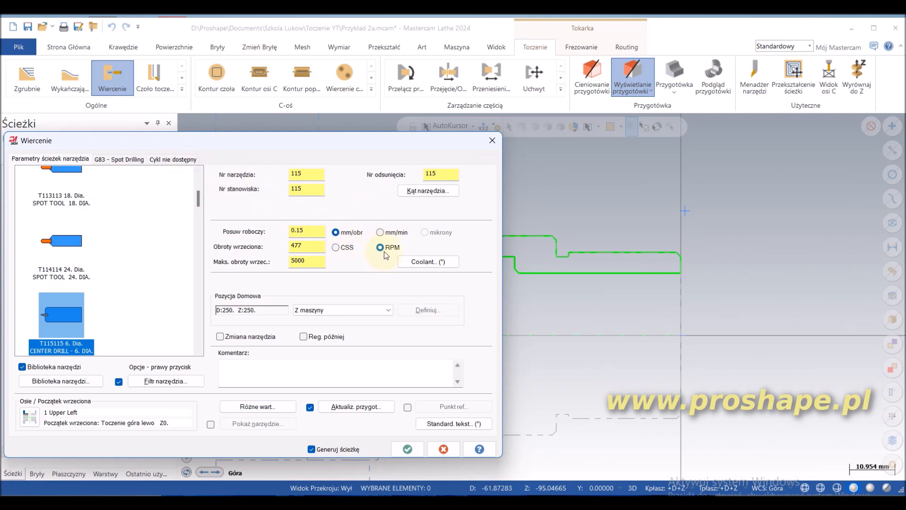
Step: Set the center drilling depth to -4 mm incremental, check the clearance, retract and G83 - Spot Drilling cycle, and generate the toolpath
{"action": "left_click", "coordinate": [124, 161]}
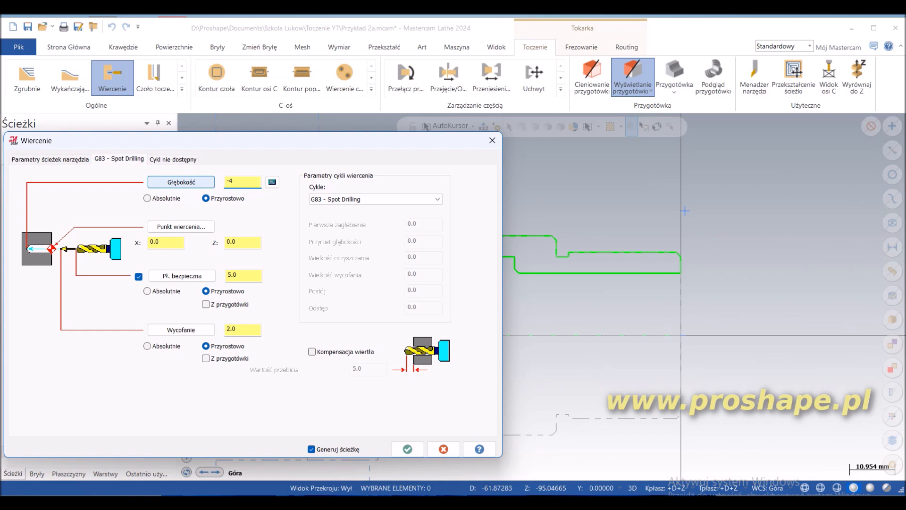
{"action": "left_click", "coordinate": [246, 278]}
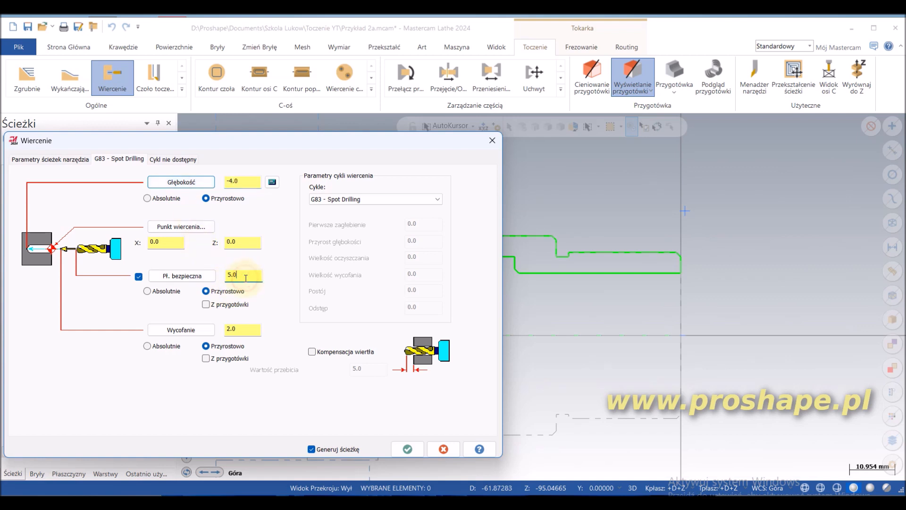
{"action": "left_click", "coordinate": [245, 329]}
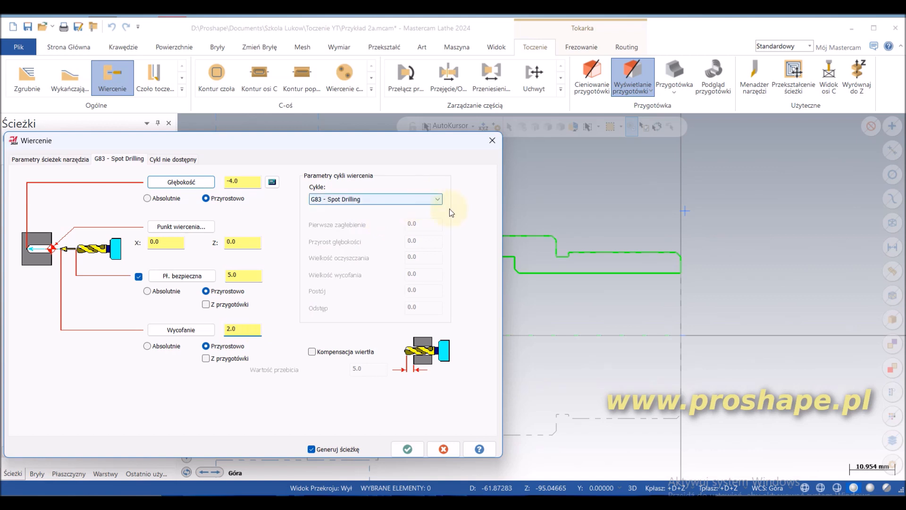
{"action": "left_click", "coordinate": [438, 199]}
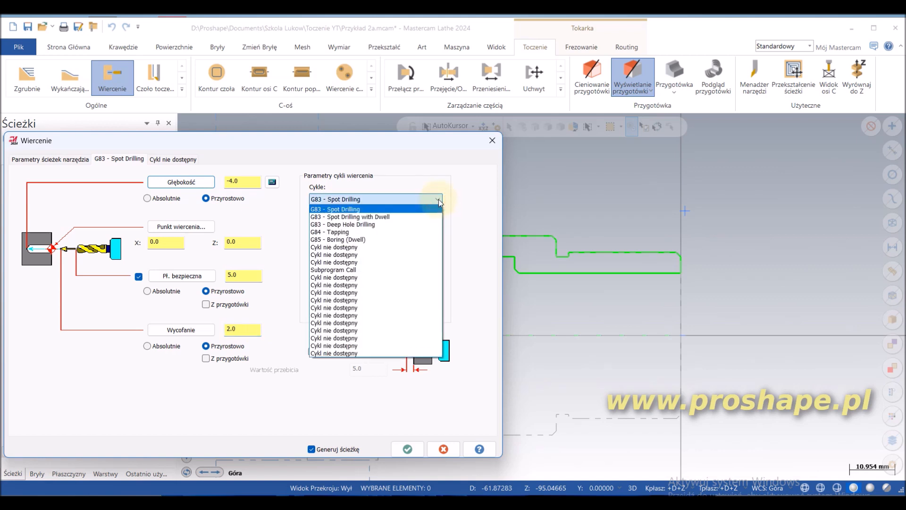
{"action": "left_click", "coordinate": [438, 199]}
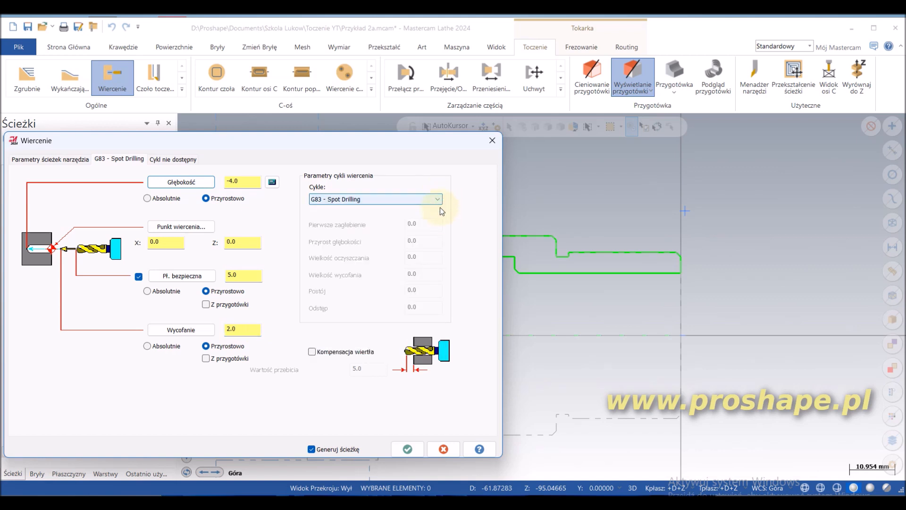
{"action": "left_click", "coordinate": [408, 450]}
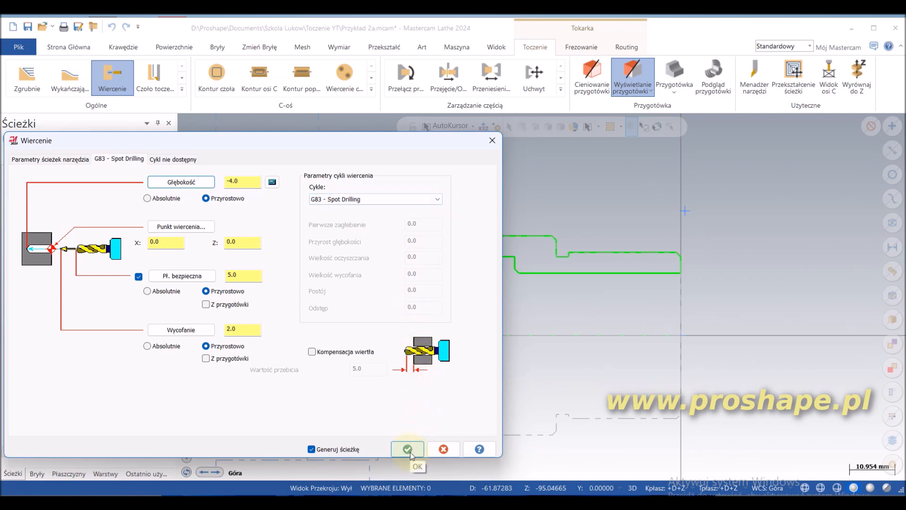
Step: Examine the center drilling toolpath at the front face and step through its backplot down to the full depth and back out
{"action": "scroll", "coordinate": [701, 322], "scroll_direction": "up", "scroll_amount": 1}
{"action": "scroll", "coordinate": [702, 321], "scroll_direction": "up", "scroll_amount": 4}
{"action": "scroll", "coordinate": [682, 338], "scroll_direction": "up", "scroll_amount": 2}
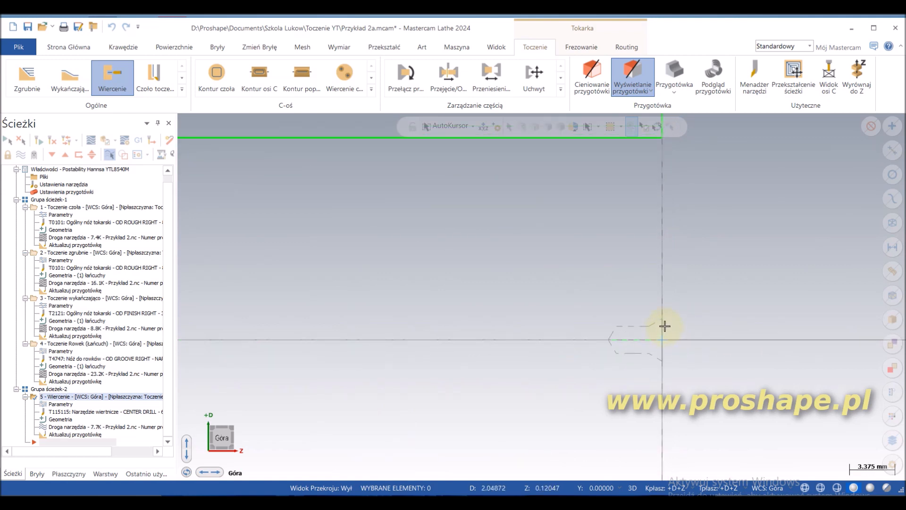
{"action": "scroll", "coordinate": [538, 338], "scroll_direction": "down", "scroll_amount": 3}
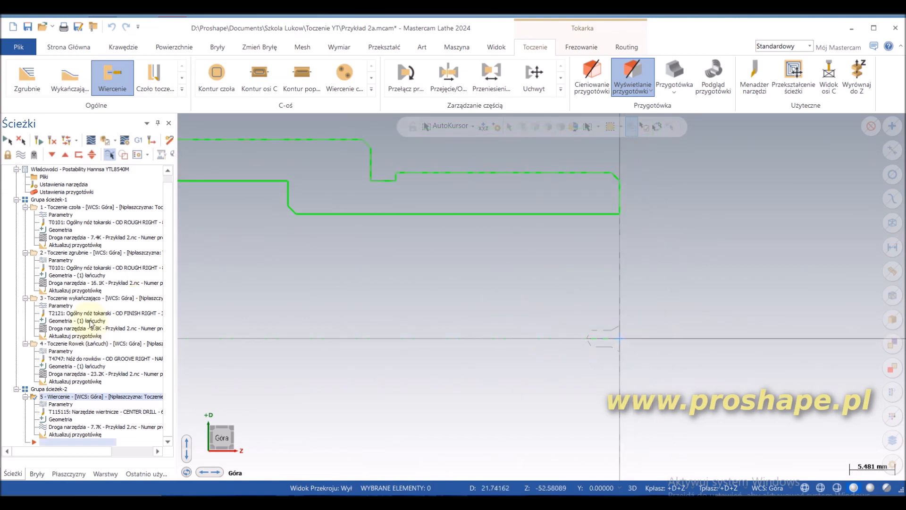
{"action": "left_click", "coordinate": [92, 142]}
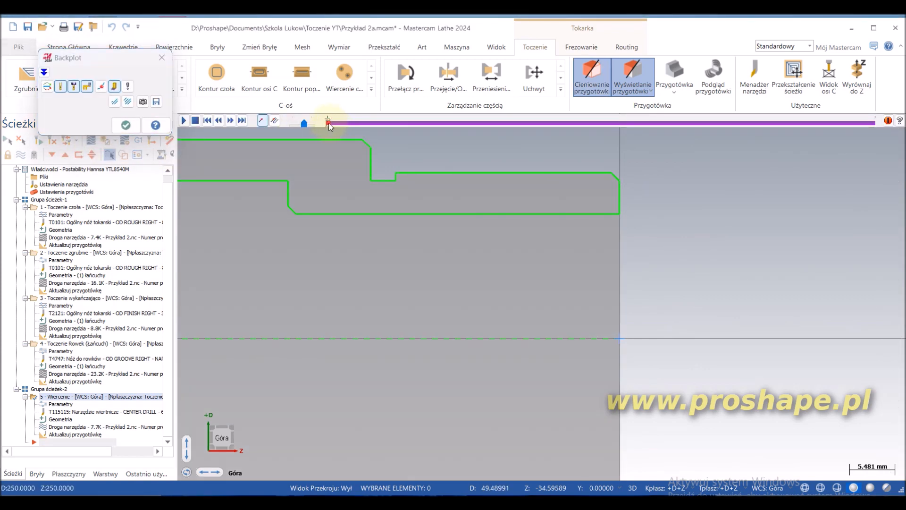
{"action": "left_click_drag", "start_coordinate": [329, 123], "coordinate": [454, 117]}
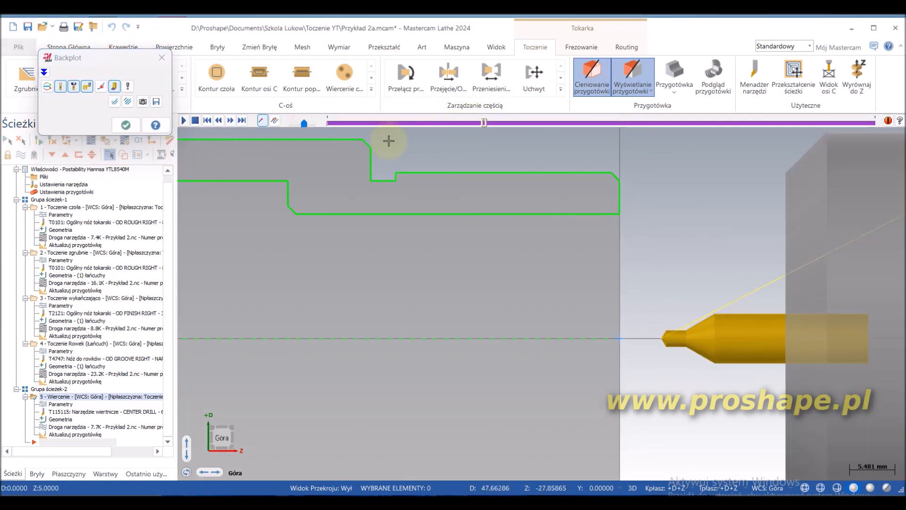
{"action": "left_click", "coordinate": [230, 121]}
{"action": "left_click", "coordinate": [229, 121]}
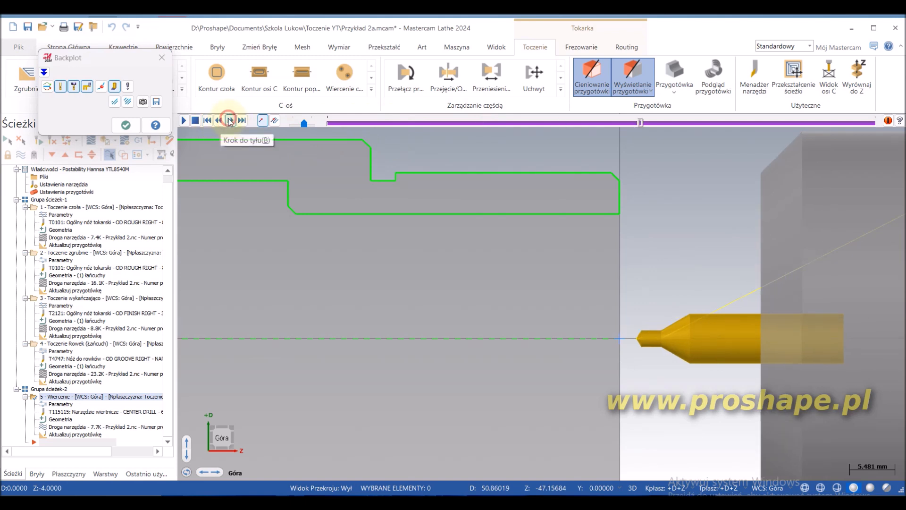
{"action": "left_click", "coordinate": [230, 121]}
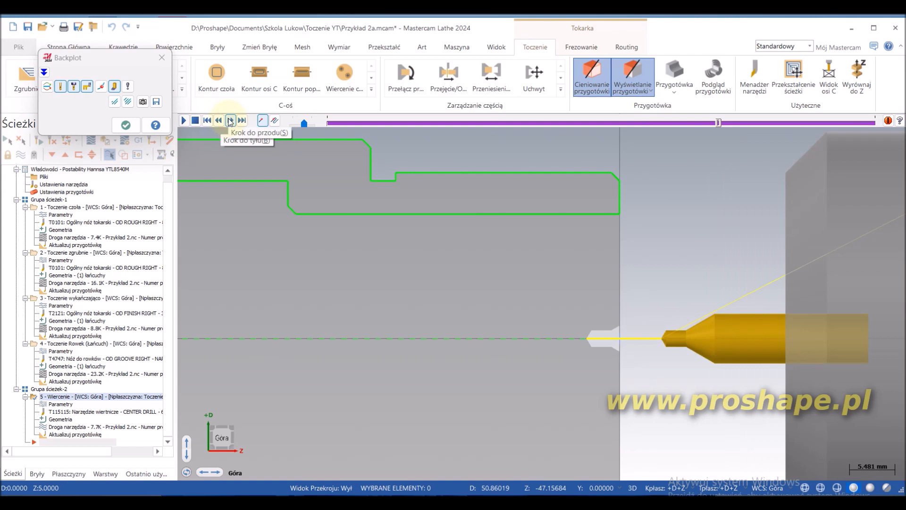
{"action": "left_click", "coordinate": [163, 58]}
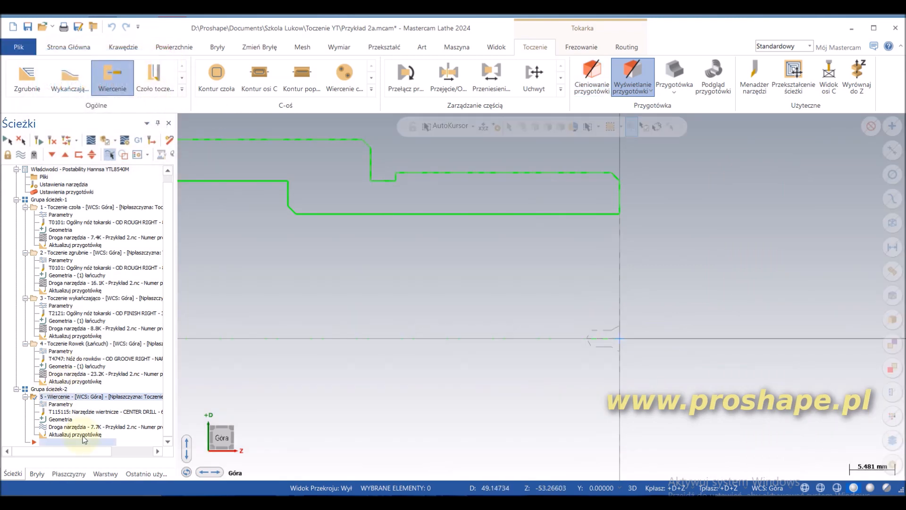
Step: Start another lathe drilling toolpath and choose the 30 mm drill (T128128)
{"action": "left_click", "coordinate": [182, 89]}
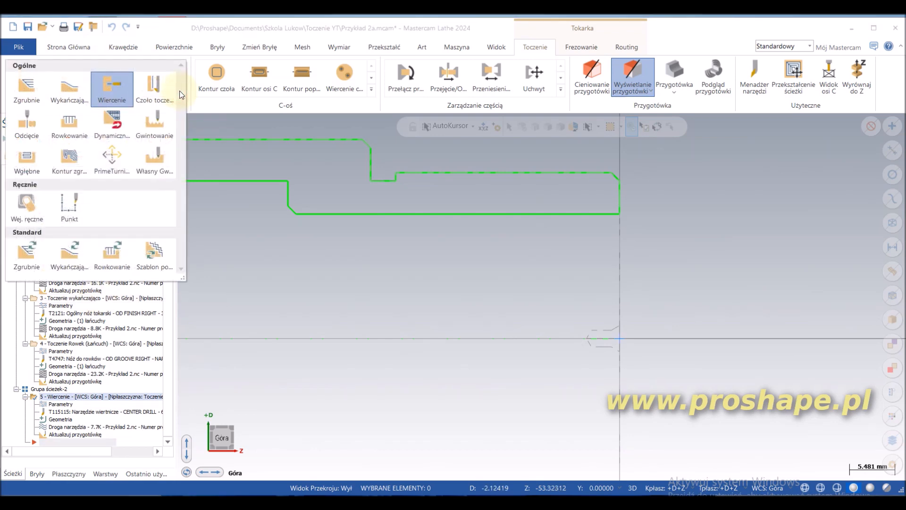
{"action": "left_click", "coordinate": [112, 87]}
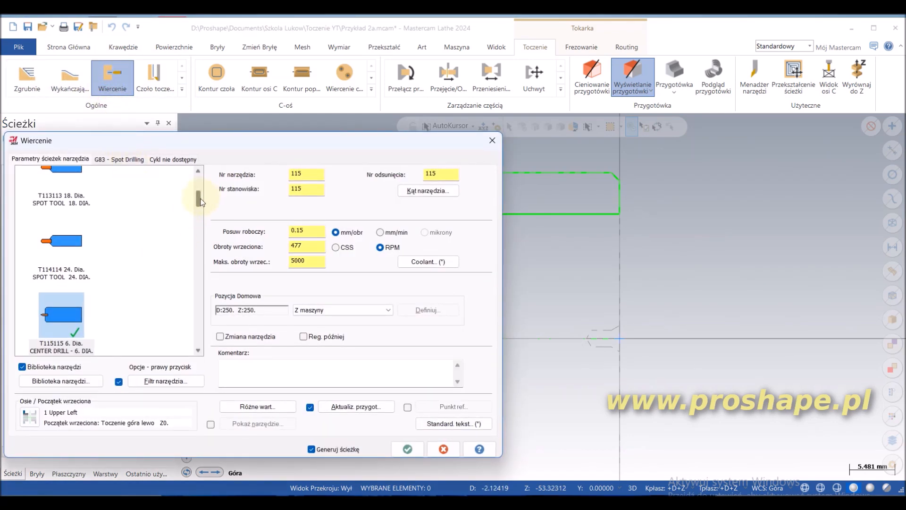
{"action": "left_click_drag", "start_coordinate": [199, 198], "coordinate": [199, 265]}
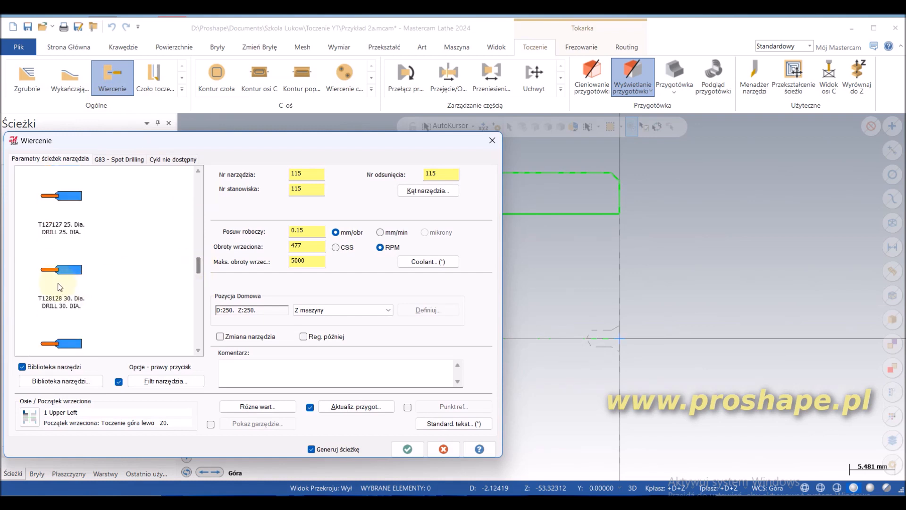
{"action": "scroll", "coordinate": [71, 281], "scroll_direction": "down", "scroll_amount": 3}
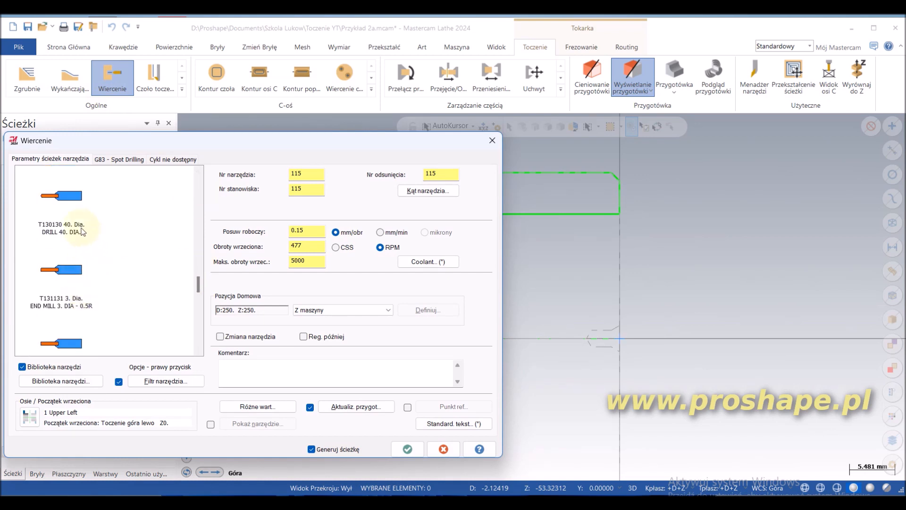
{"action": "scroll", "coordinate": [91, 243], "scroll_direction": "up", "scroll_amount": 2}
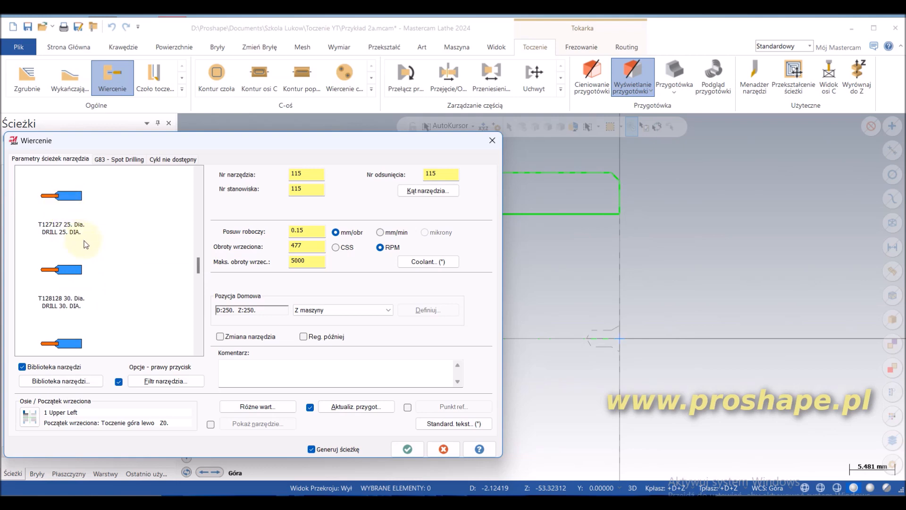
{"action": "left_click", "coordinate": [77, 275]}
Step: Review the 30 mm drill's geometry and cutting parameters in its tool definition and preview the drawn tool
{"action": "right_click", "coordinate": [75, 273]}
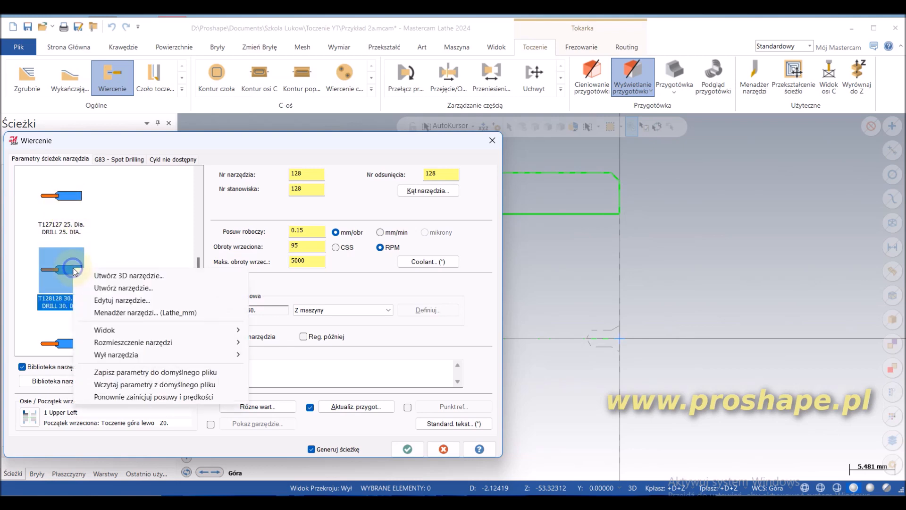
{"action": "left_click", "coordinate": [106, 300]}
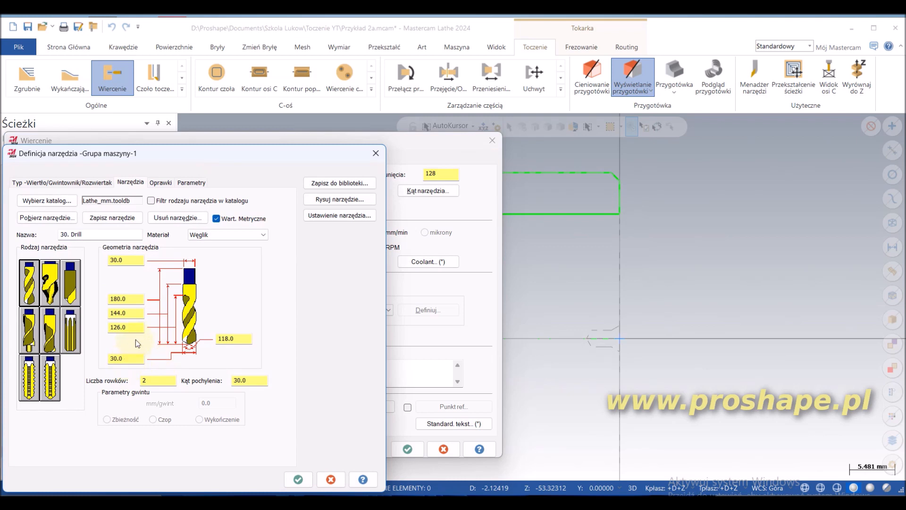
{"action": "left_click", "coordinate": [199, 184]}
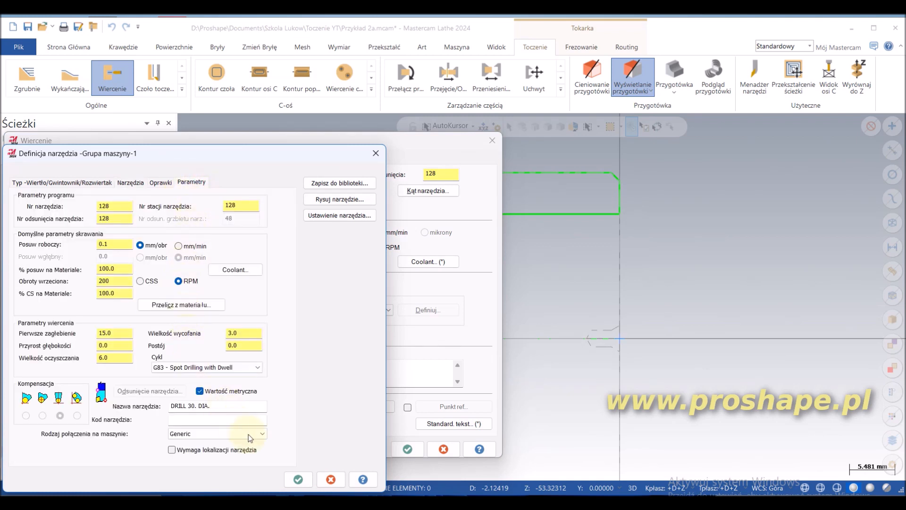
{"action": "left_click", "coordinate": [338, 199]}
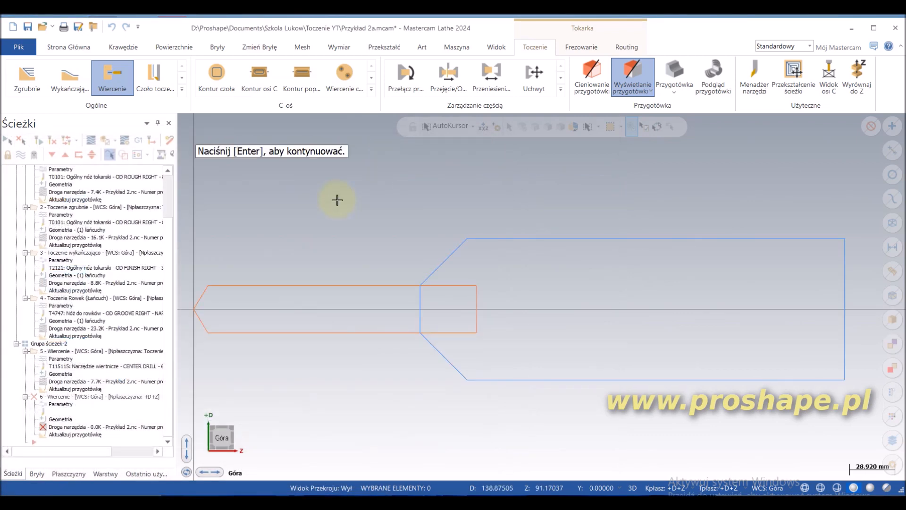
{"action": "key", "text": "Return"}
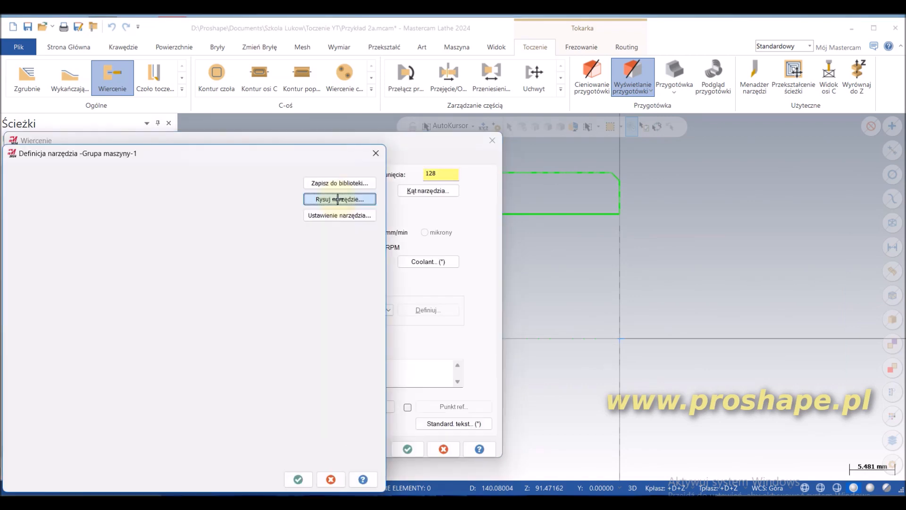
{"action": "left_click", "coordinate": [298, 479]}
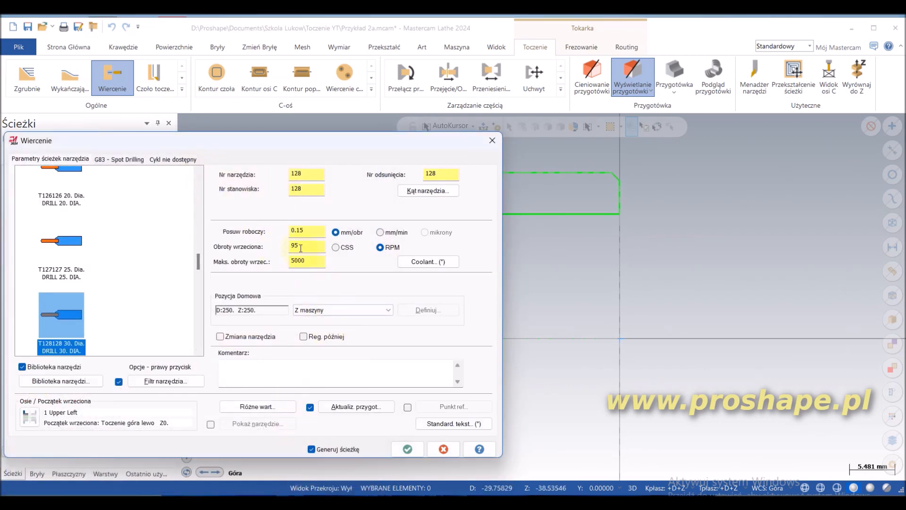
Step: Set the drilling depth to -70 mm from a point at the bushing's back end and enable drill tip compensation with a 15 mm breakthrough
{"action": "left_click", "coordinate": [109, 160]}
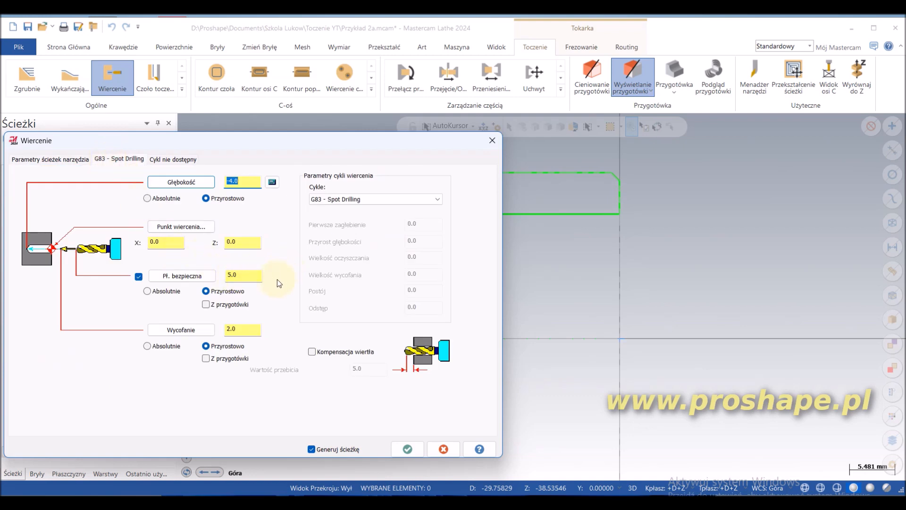
{"action": "left_click", "coordinate": [181, 182]}
{"action": "scroll", "coordinate": [643, 230], "scroll_direction": "down", "scroll_amount": 2}
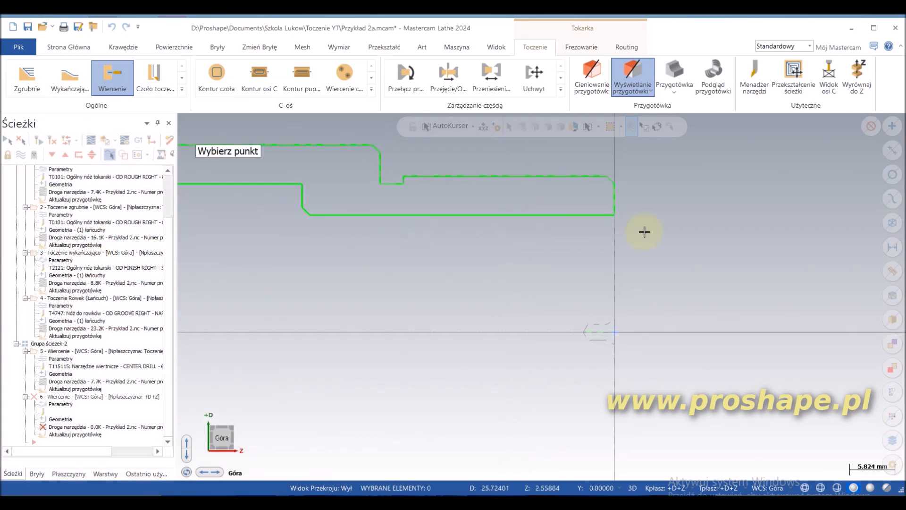
{"action": "left_click", "coordinate": [372, 224]}
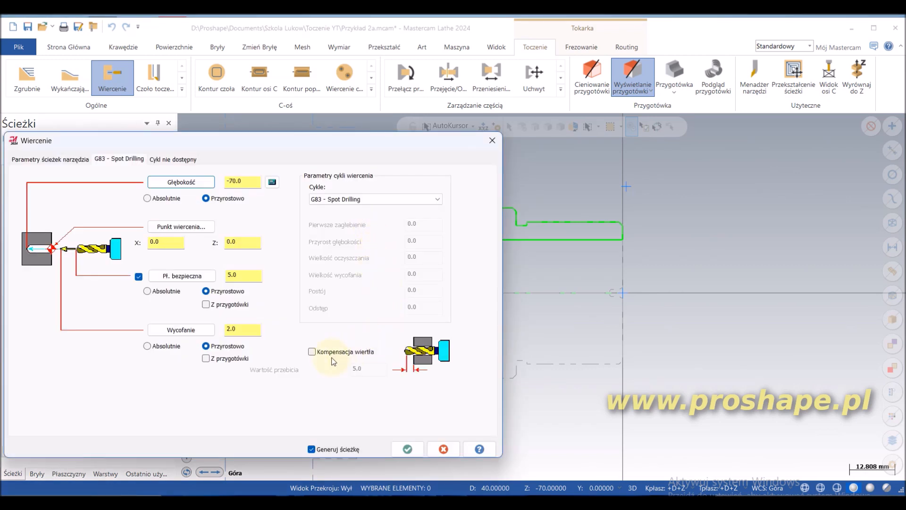
{"action": "left_click", "coordinate": [312, 351]}
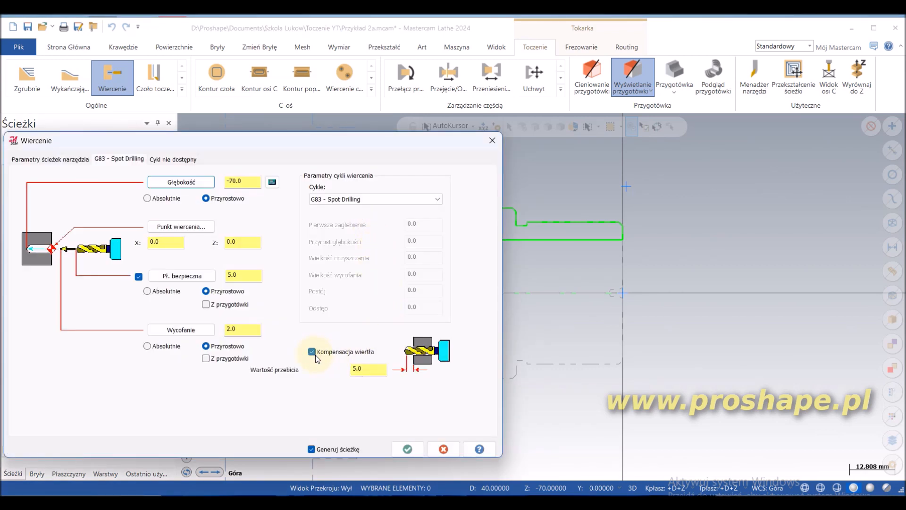
{"action": "double_click", "coordinate": [369, 371]}
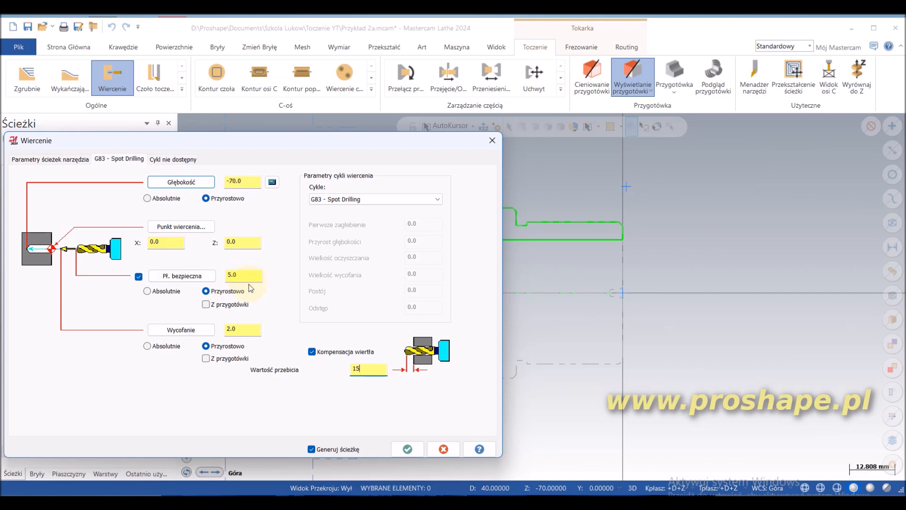
Step: Switch the cycle to G83 - Deep Hole Drilling with a peck of 15 and generate the 30 mm drilling toolpath
{"action": "left_click", "coordinate": [437, 199]}
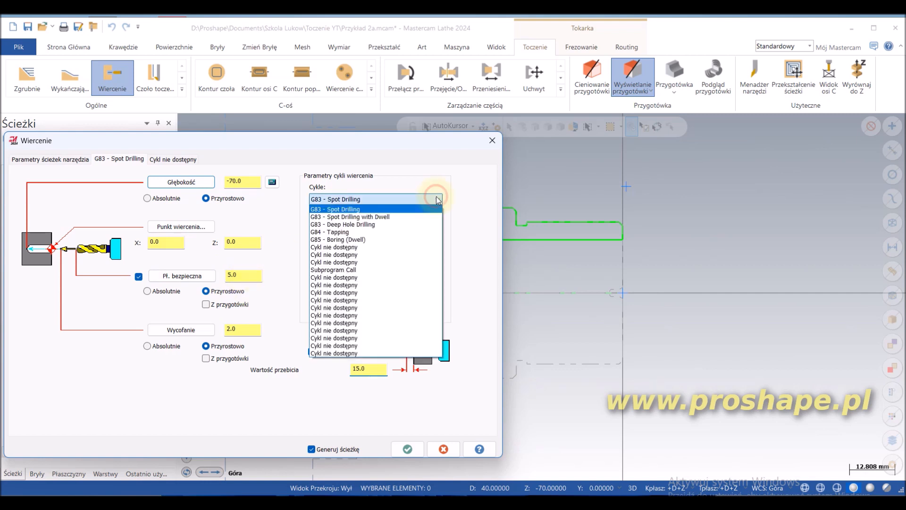
{"action": "left_click", "coordinate": [405, 224]}
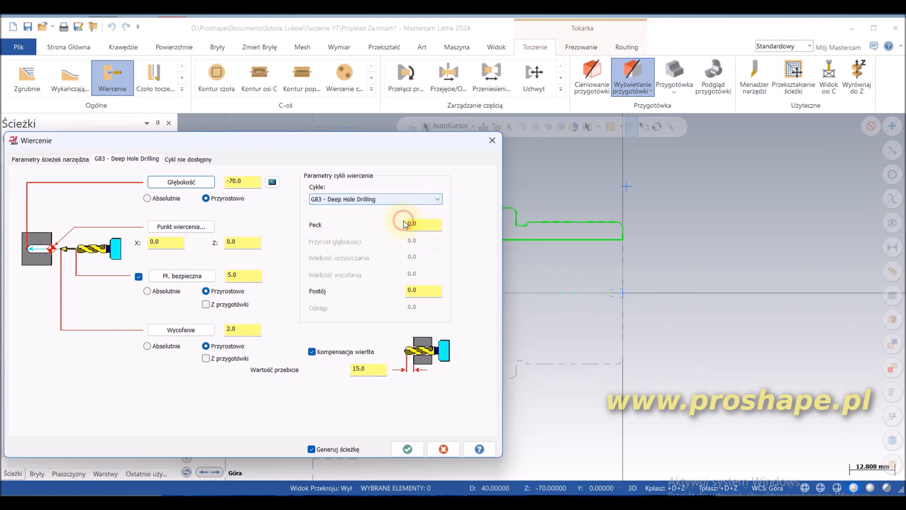
{"action": "double_click", "coordinate": [424, 225]}
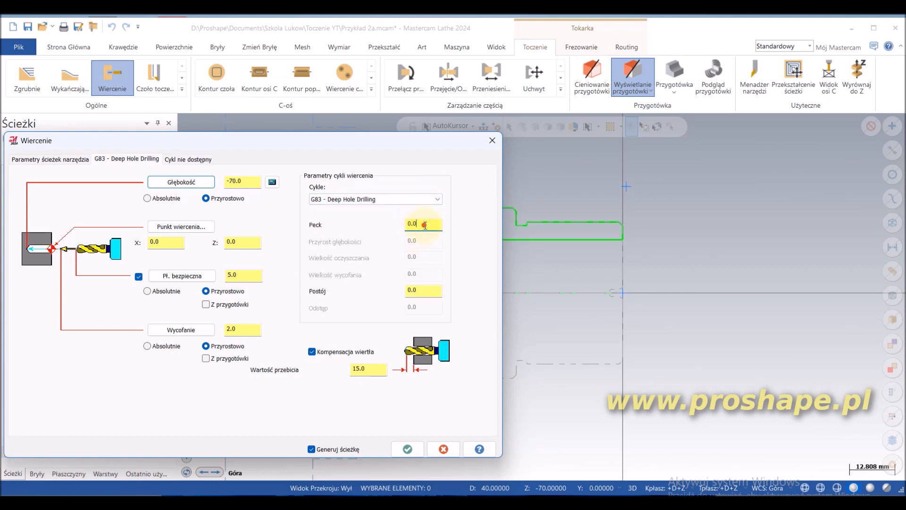
{"action": "type", "text": "15"}
{"action": "left_click", "coordinate": [408, 449]}
Step: Run the backplot of the 30 mm drilling operation to examine the drill passing through the stock
{"action": "scroll", "coordinate": [404, 274], "scroll_direction": "down", "scroll_amount": 1}
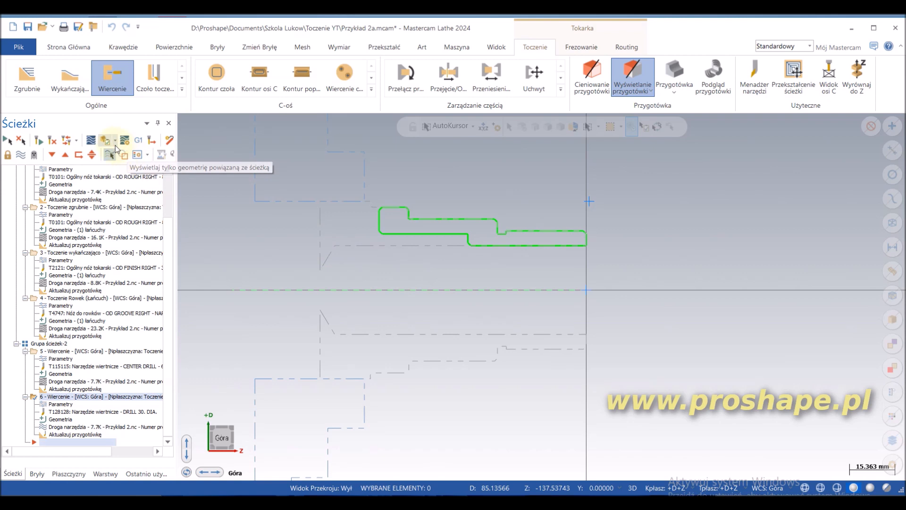
{"action": "left_click", "coordinate": [90, 141]}
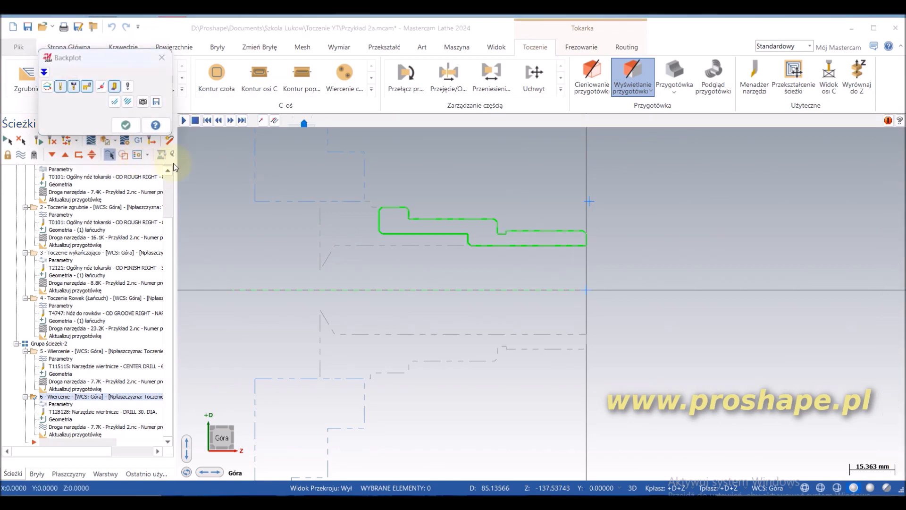
{"action": "mouse_move", "coordinate": [329, 121]}
{"action": "left_mouse_down"}
{"action": "mouse_move", "coordinate": [648, 147]}
{"action": "mouse_move", "coordinate": [832, 138]}
{"action": "mouse_move", "coordinate": [766, 140]}
{"action": "left_mouse_up"}
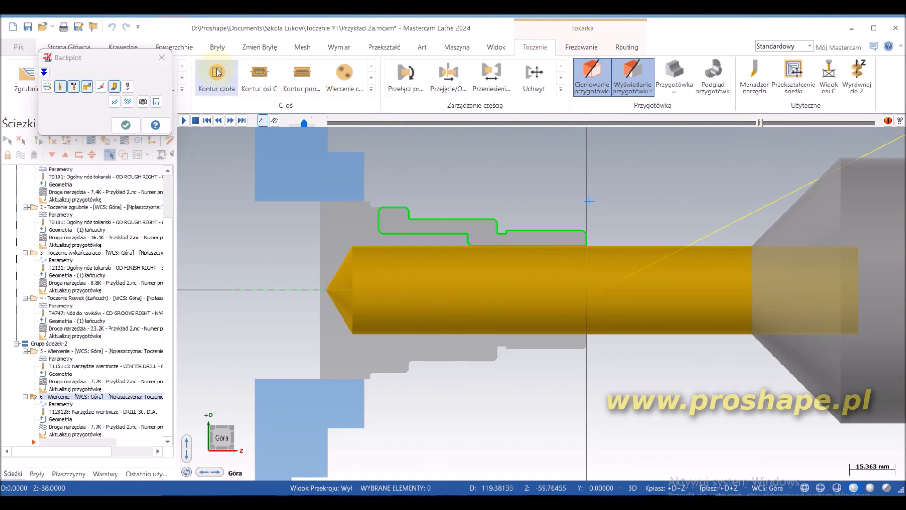
{"action": "left_click", "coordinate": [162, 59]}
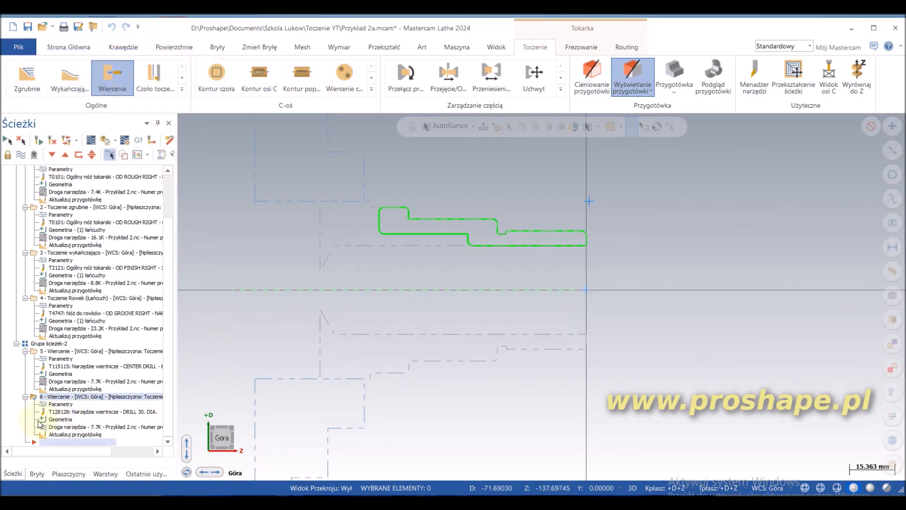
Step: Set the 30 mm drilling operation's breakthrough amount to 2 and regenerate its toolpath
{"action": "left_click", "coordinate": [56, 405]}
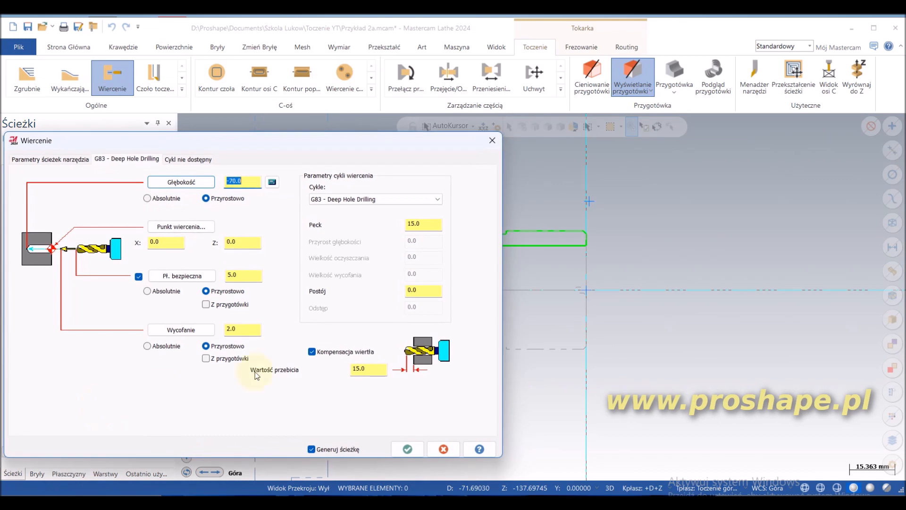
{"action": "double_click", "coordinate": [379, 368]}
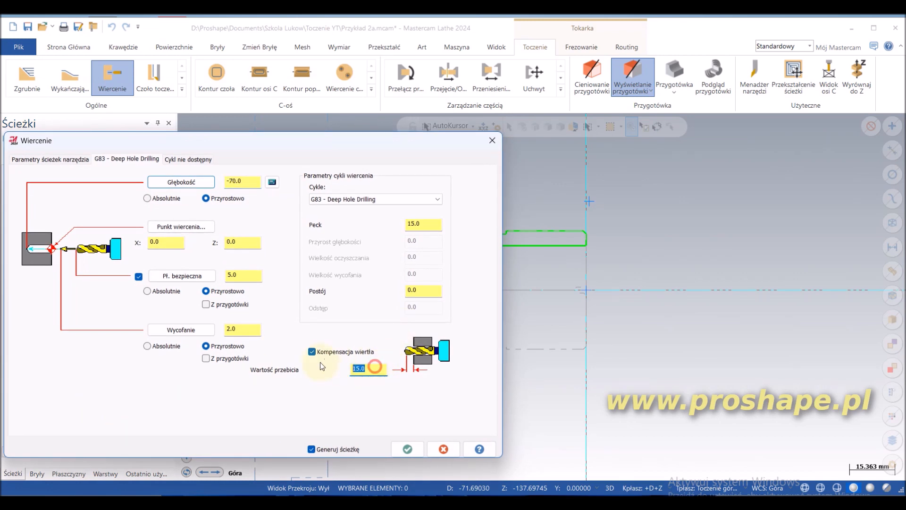
{"action": "type", "text": "24"}
{"action": "left_click", "coordinate": [423, 446]}
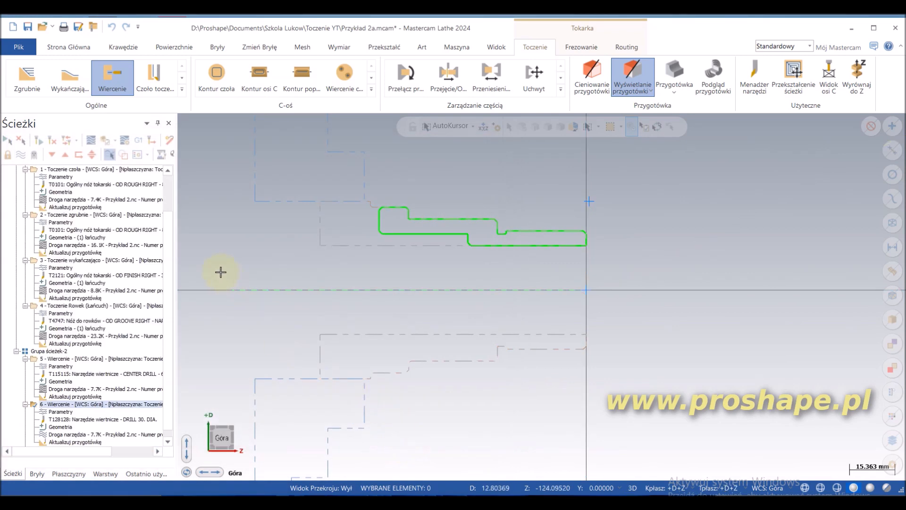
Step: Backplot the revised 30 mm drilling operation to examine how the drill exits the stock
{"action": "left_click", "coordinate": [89, 141]}
{"action": "left_click", "coordinate": [327, 121]}
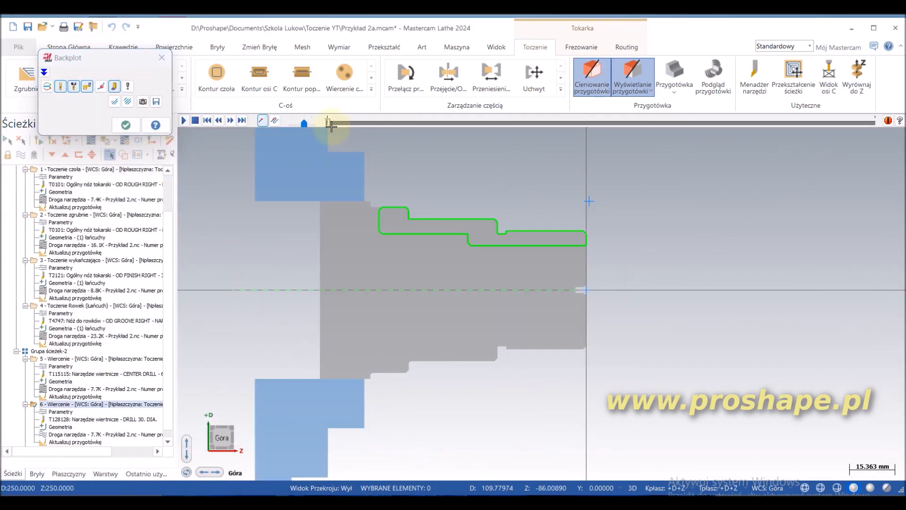
{"action": "left_click_drag", "start_coordinate": [327, 121], "coordinate": [787, 140]}
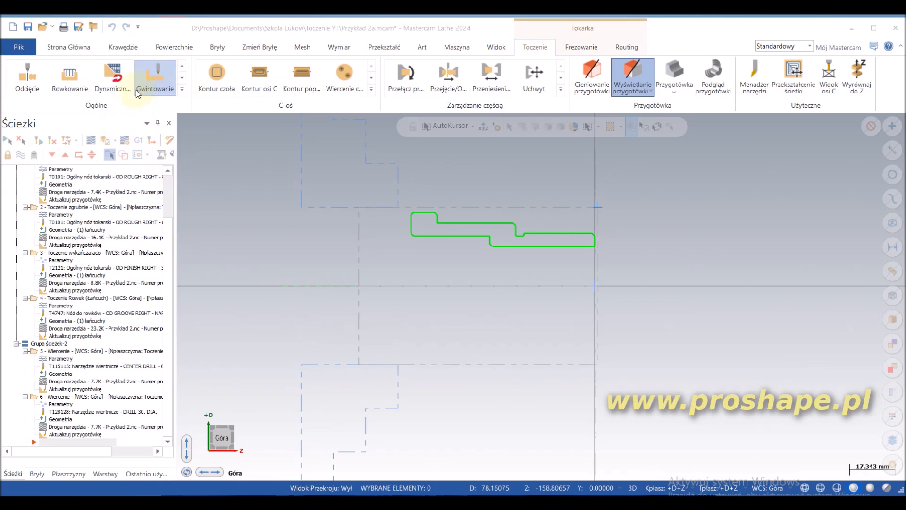
Step: Create a thread turning operation with the T9494 OD THREAD RIGHT- SMALL tool and open that tool's definition for editing
{"action": "left_click", "coordinate": [181, 87]}
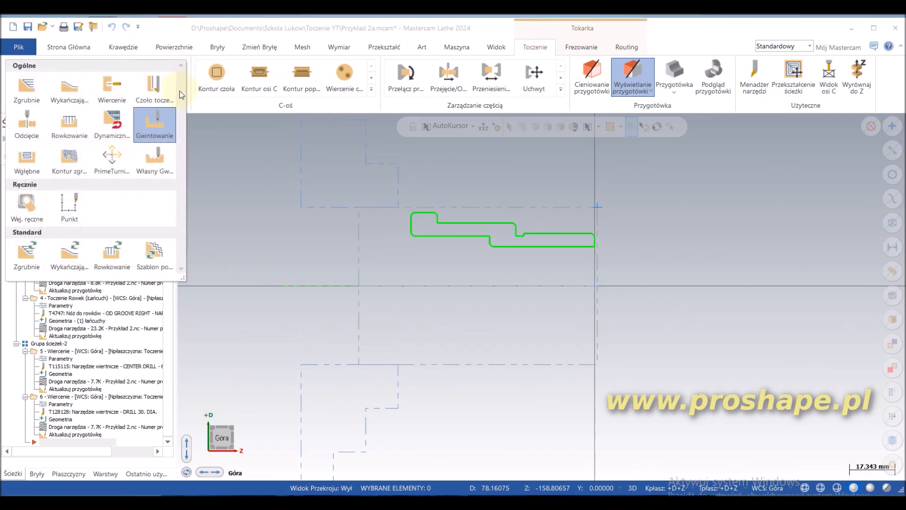
{"action": "left_click", "coordinate": [152, 122]}
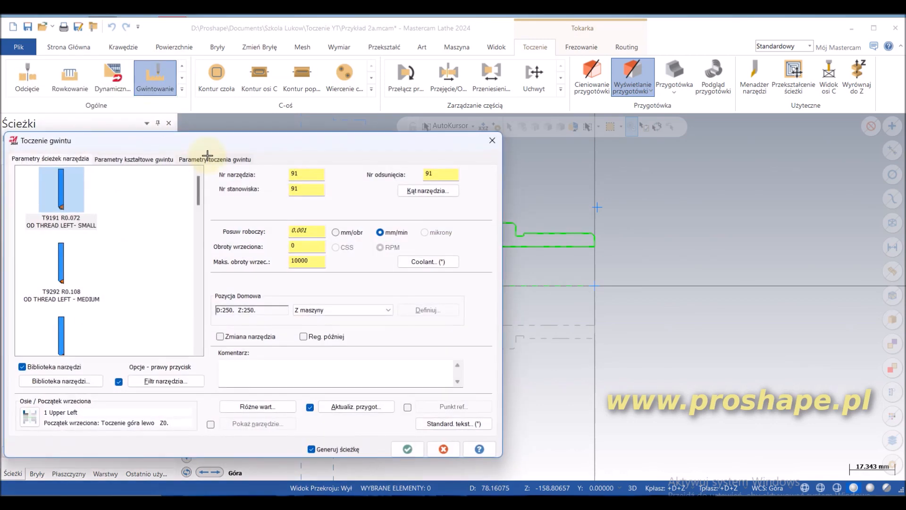
{"action": "scroll", "coordinate": [149, 256], "scroll_direction": "down", "scroll_amount": 2}
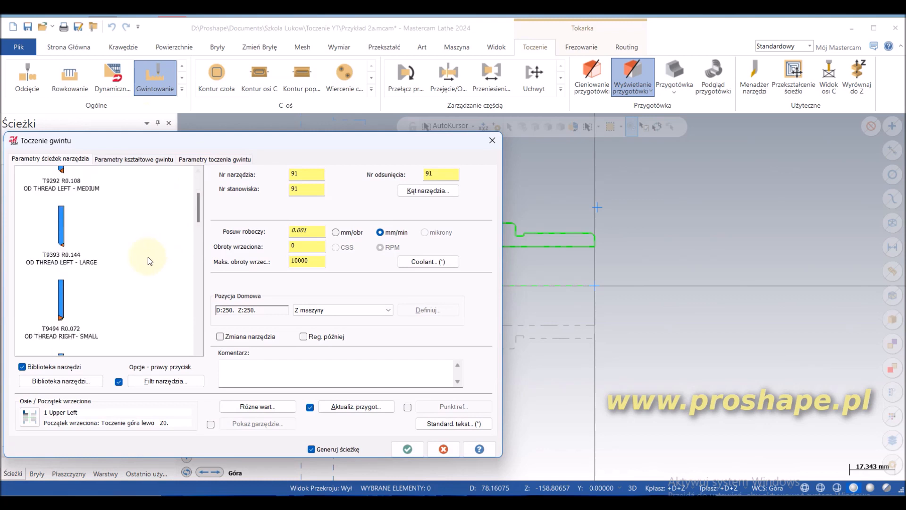
{"action": "left_click", "coordinate": [60, 310]}
{"action": "right_click", "coordinate": [61, 312]}
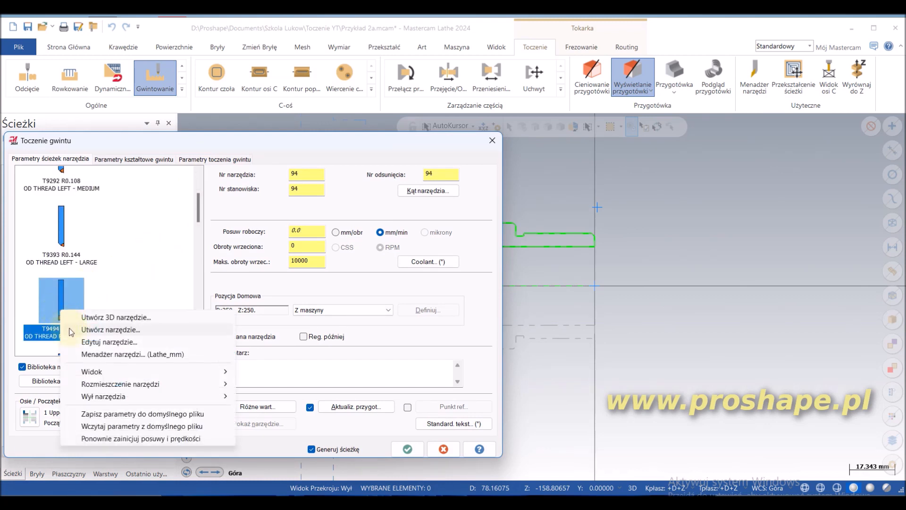
{"action": "left_click", "coordinate": [85, 343]}
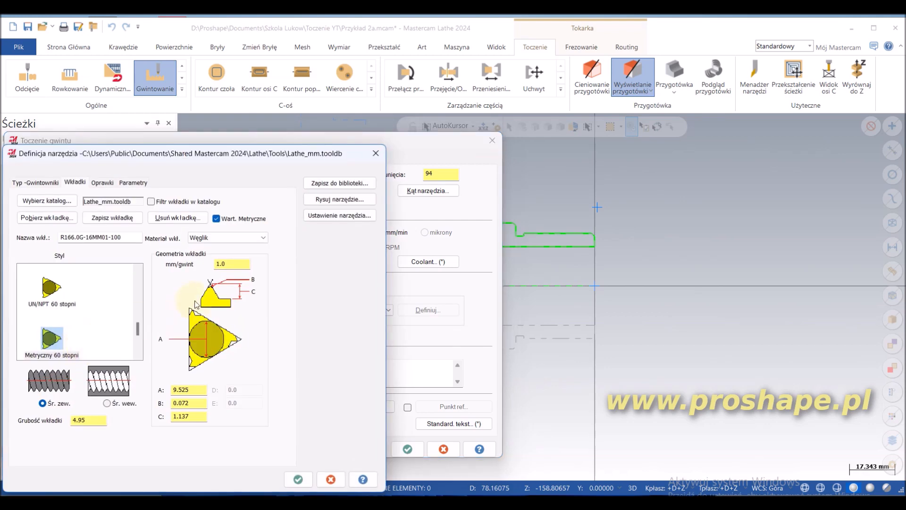
Step: Check the threading insert's 1.0 mm pitch and name, preview the drawn tool, and accept the tool definition
{"action": "left_click", "coordinate": [232, 264]}
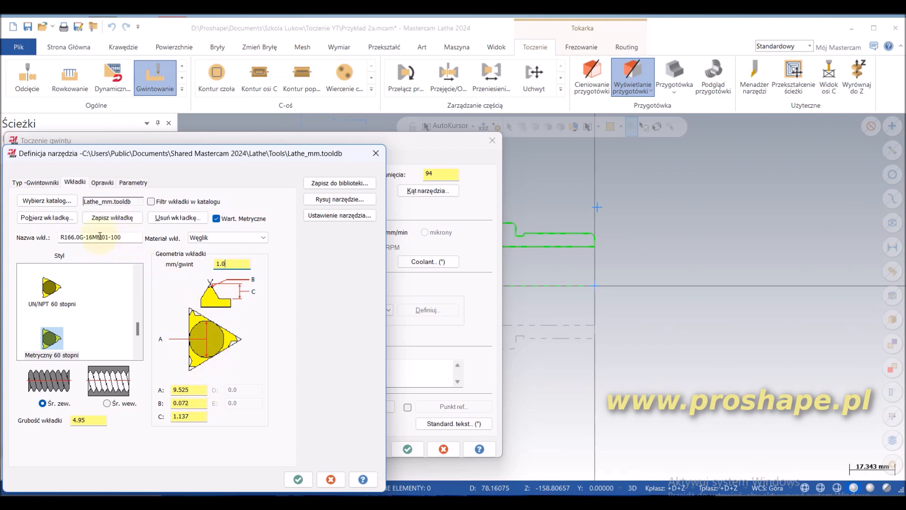
{"action": "left_click", "coordinate": [129, 236]}
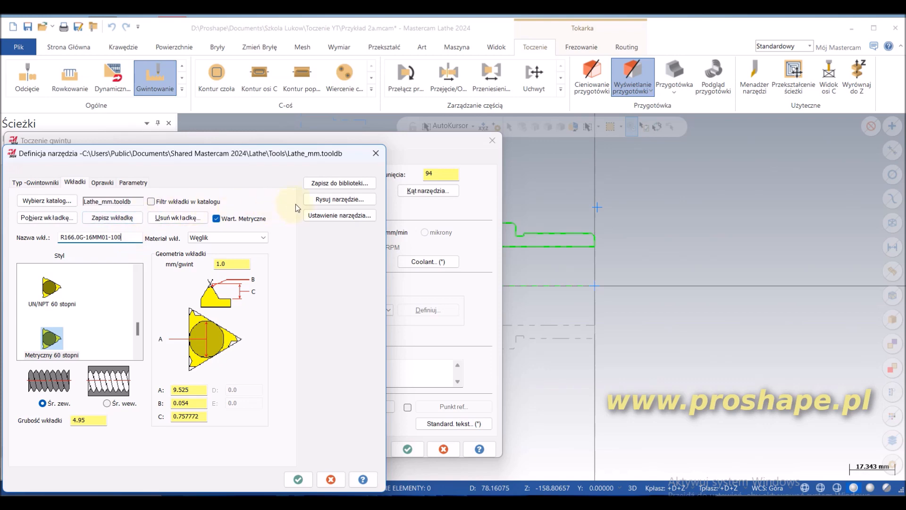
{"action": "left_click", "coordinate": [339, 199]}
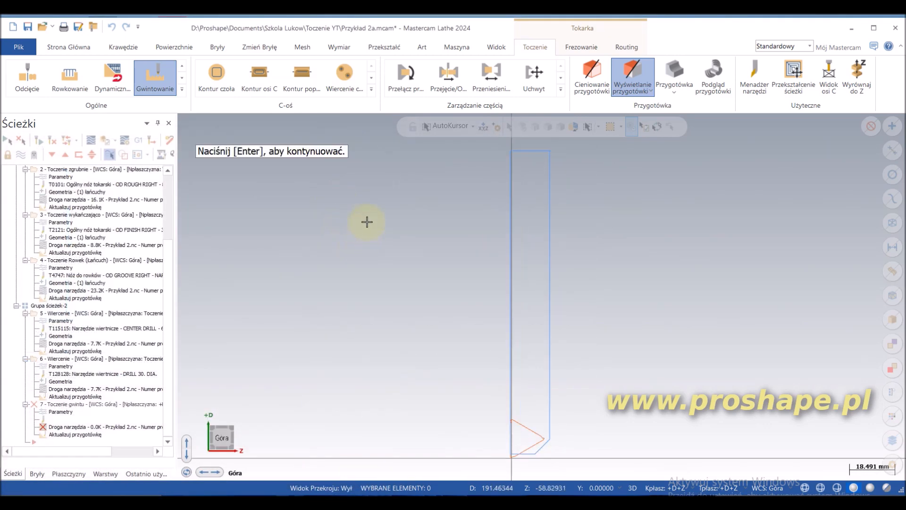
{"action": "scroll", "coordinate": [543, 460], "scroll_direction": "up", "scroll_amount": 8}
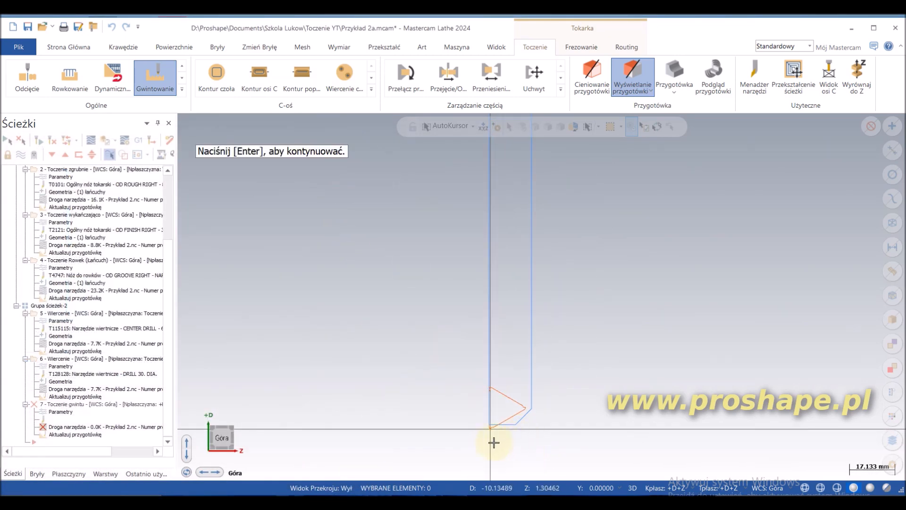
{"action": "scroll", "coordinate": [482, 446], "scroll_direction": "up", "scroll_amount": 8}
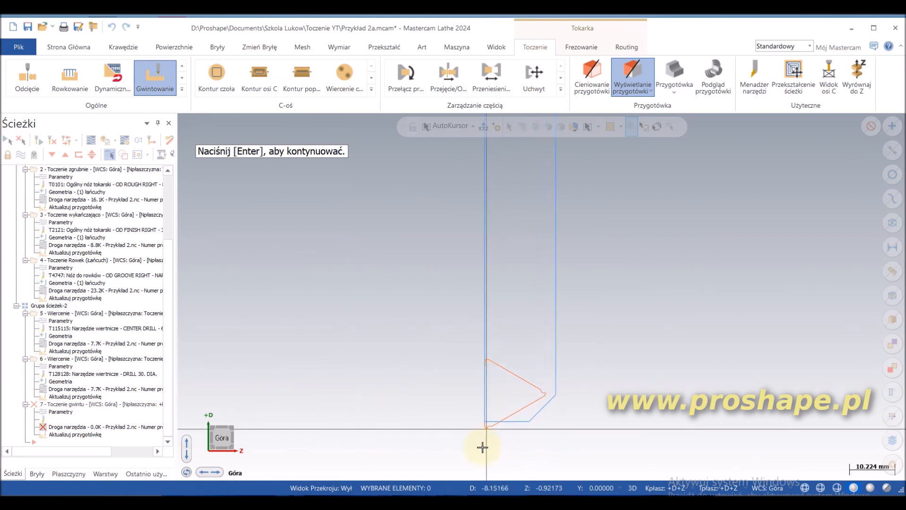
{"action": "scroll", "coordinate": [486, 443], "scroll_direction": "down", "scroll_amount": 4}
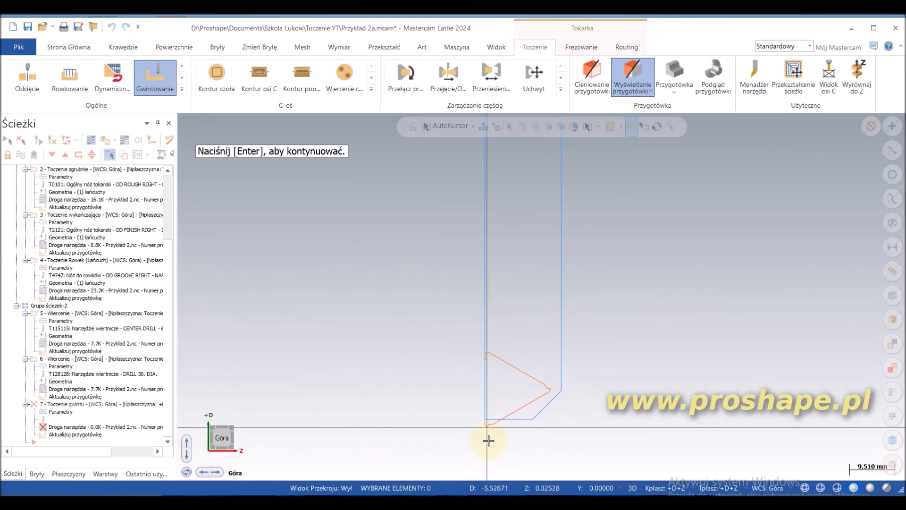
{"action": "key", "text": "Return"}
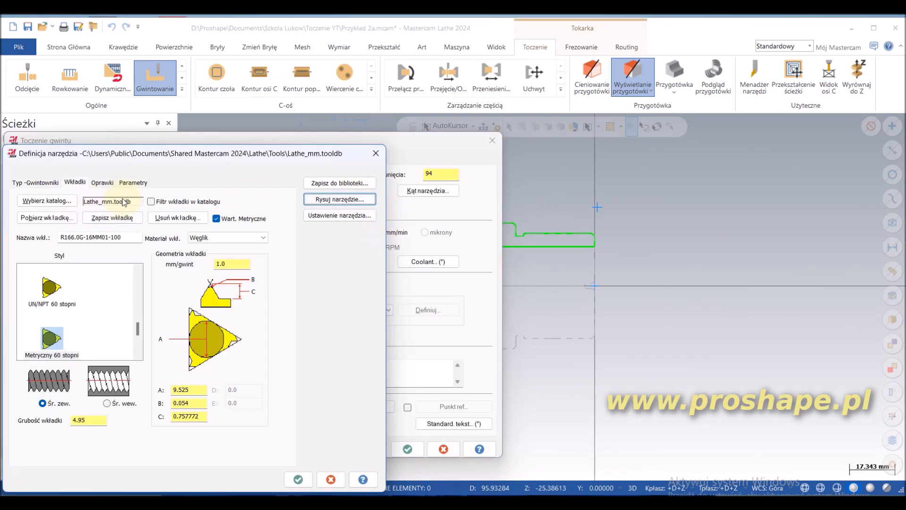
{"action": "left_click", "coordinate": [298, 479]}
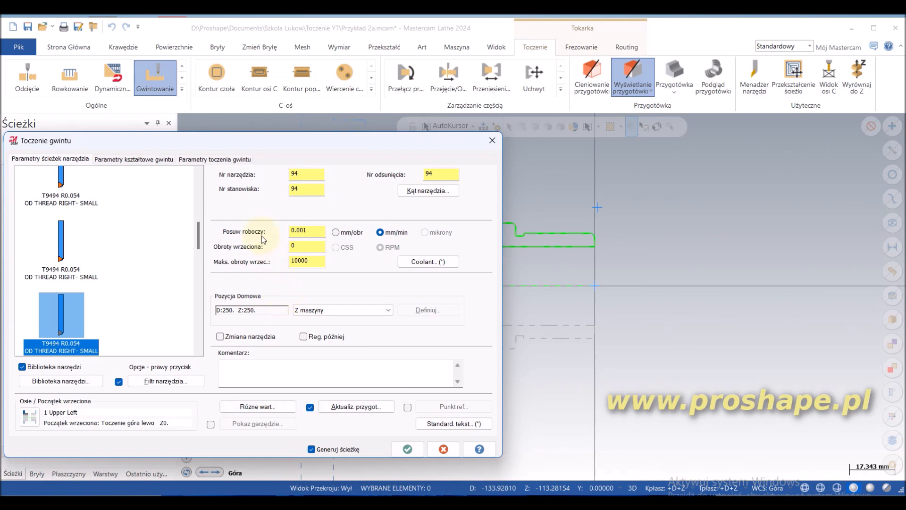
Step: Set the thread lead to 1 mm per thread in the thread shape parameters
{"action": "left_click", "coordinate": [122, 162]}
{"action": "double_click", "coordinate": [176, 185]}
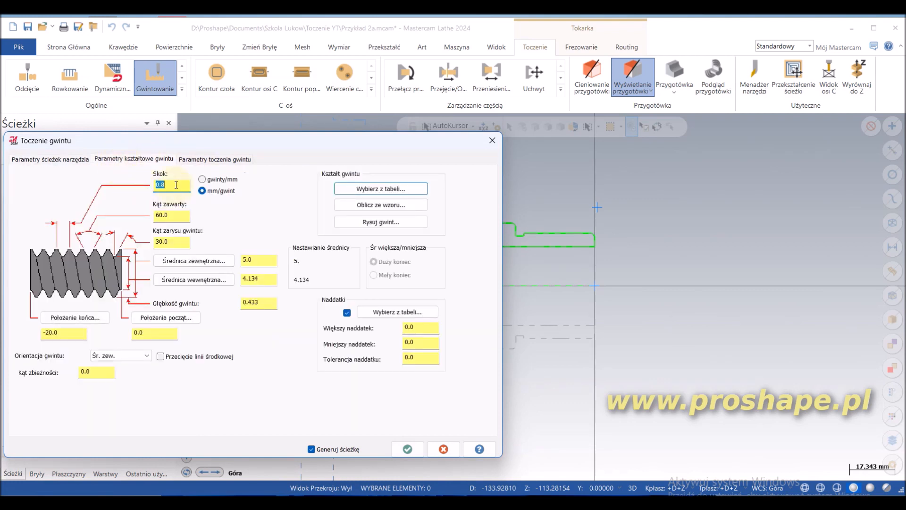
{"action": "type", "text": "1"}
Step: Set the threading spindle speed to 410 and the feed rate unit to mm/obr
{"action": "left_click", "coordinate": [51, 161]}
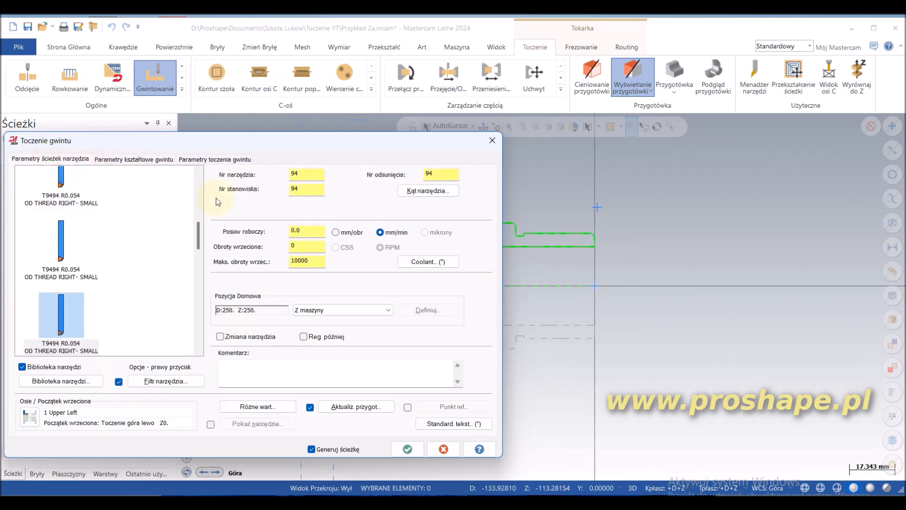
{"action": "double_click", "coordinate": [303, 246]}
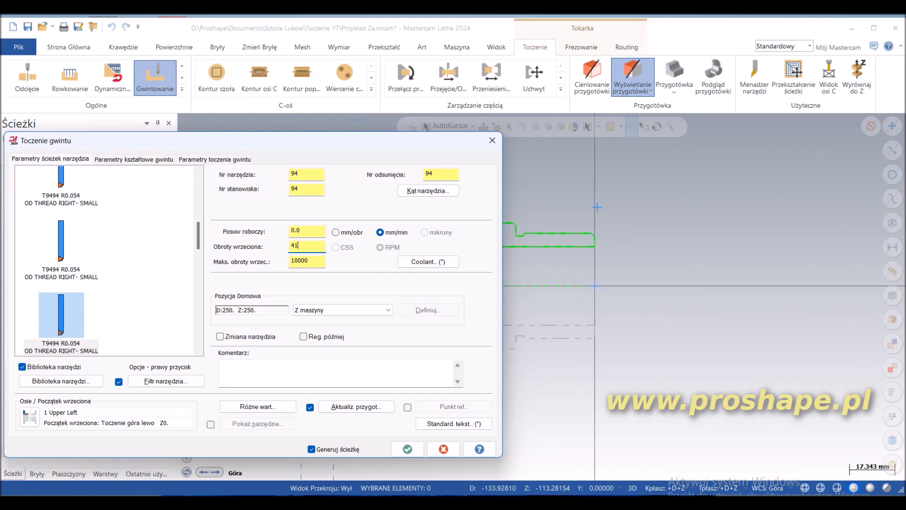
{"action": "left_click", "coordinate": [303, 229]}
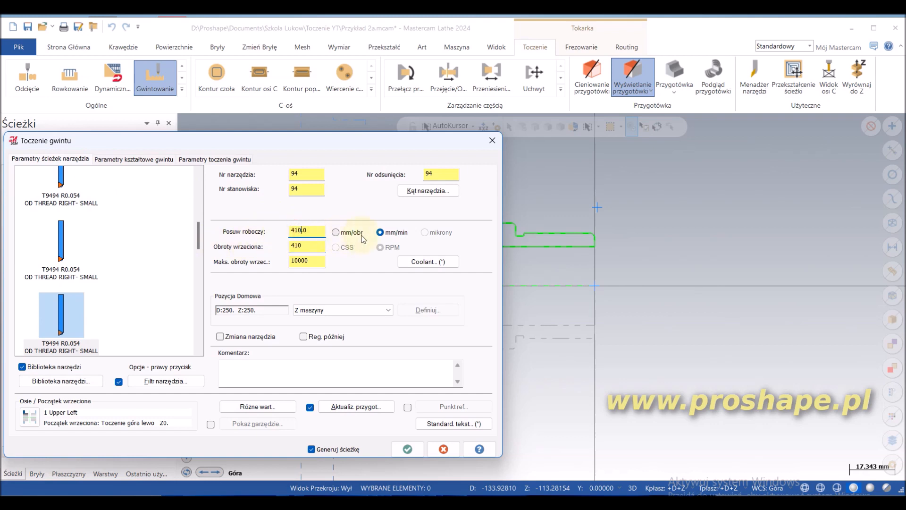
{"action": "left_click", "coordinate": [336, 232]}
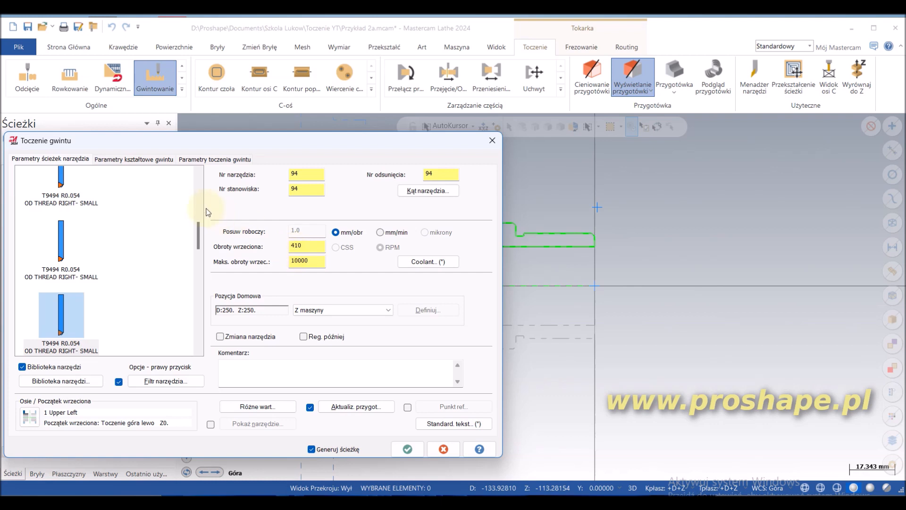
Step: Take the 40 mm major diameter from the threaded section's inner endpoint and calculate the minor diameter with the Profil M metryczny formula
{"action": "left_click", "coordinate": [135, 160]}
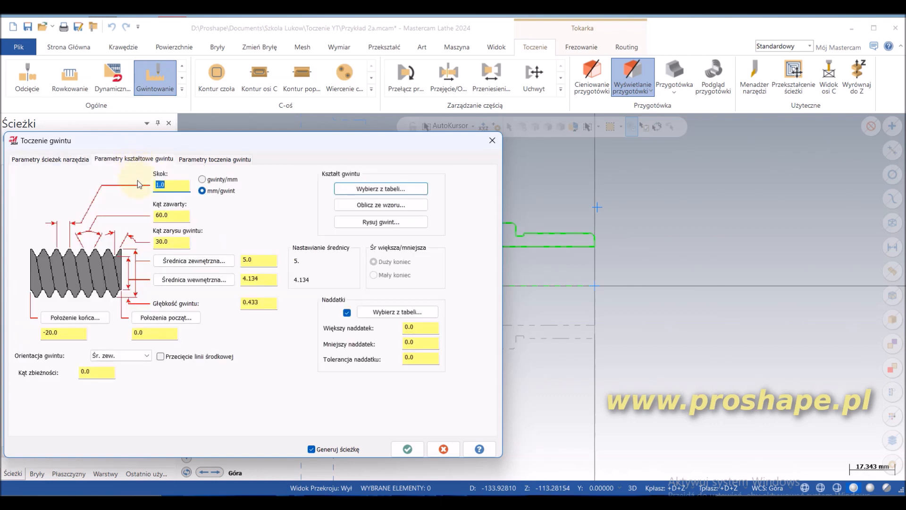
{"action": "left_click", "coordinate": [203, 261]}
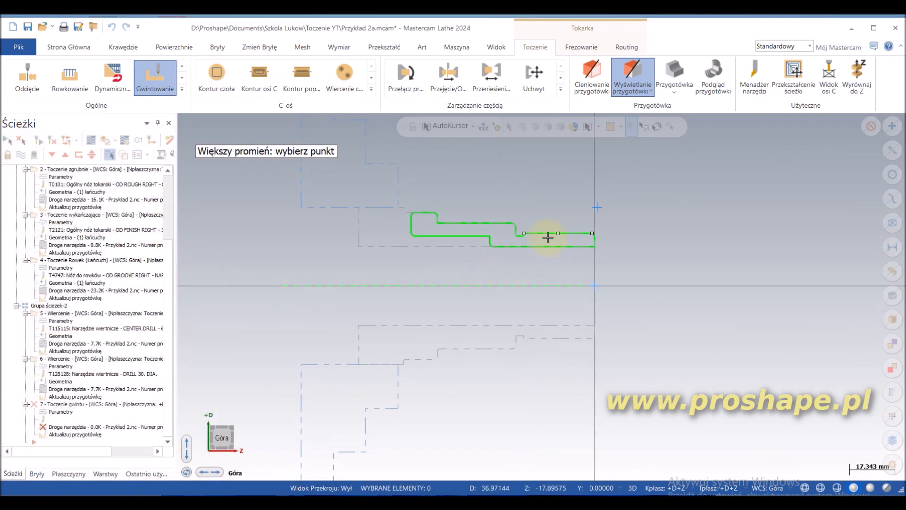
{"action": "left_click", "coordinate": [524, 233]}
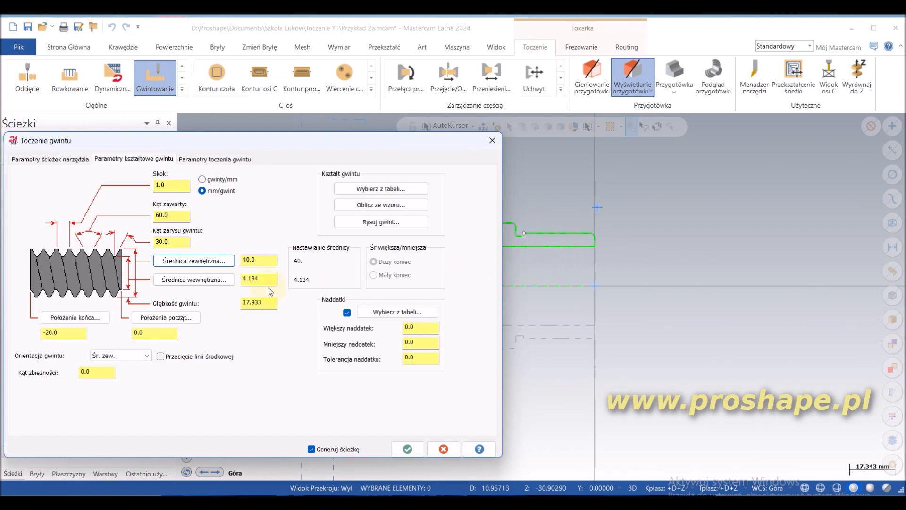
{"action": "left_click", "coordinate": [267, 265]}
{"action": "left_click", "coordinate": [391, 208]}
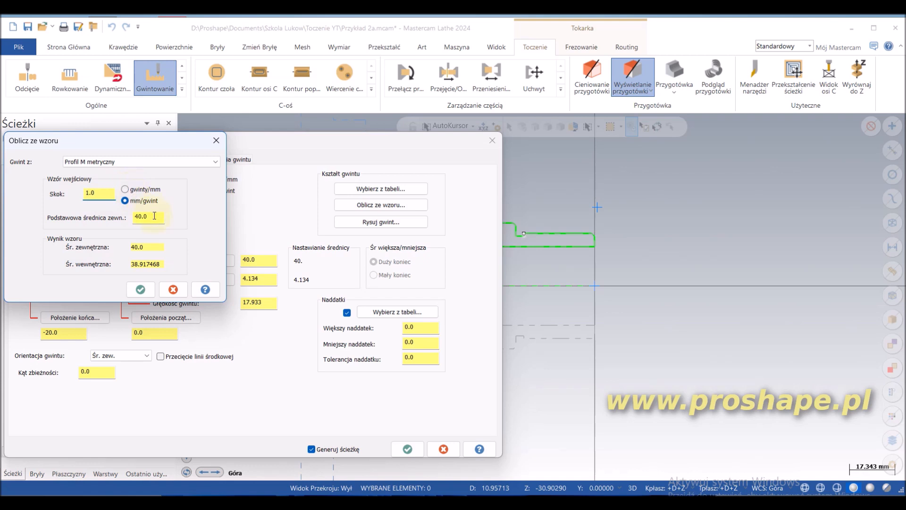
{"action": "left_click", "coordinate": [140, 289]}
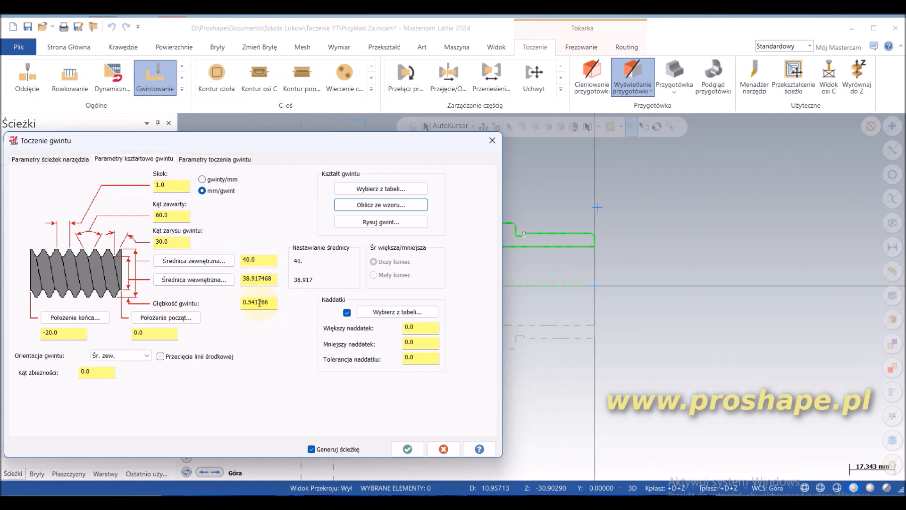
Step: Set the thread end position to Z -28.5 by picking the midpoint of the relief groove's floor
{"action": "left_click", "coordinate": [72, 324]}
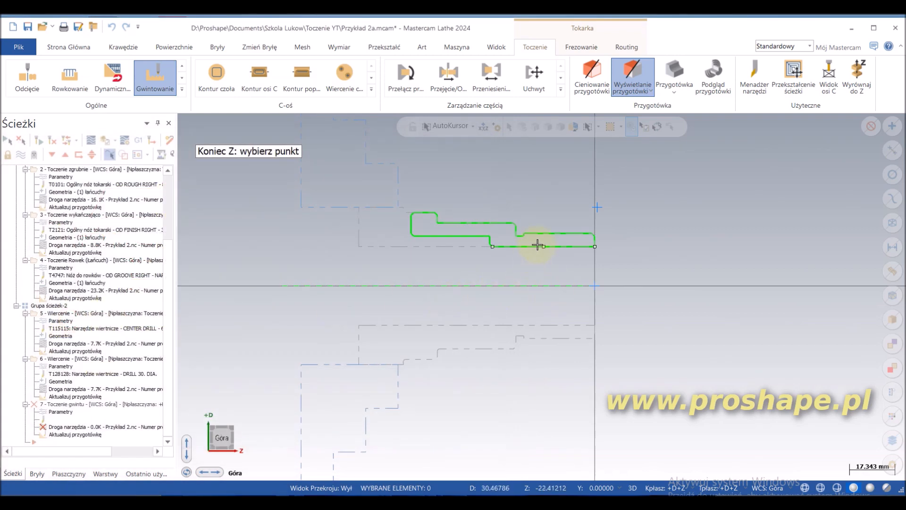
{"action": "scroll", "coordinate": [531, 235], "scroll_direction": "up", "scroll_amount": 1}
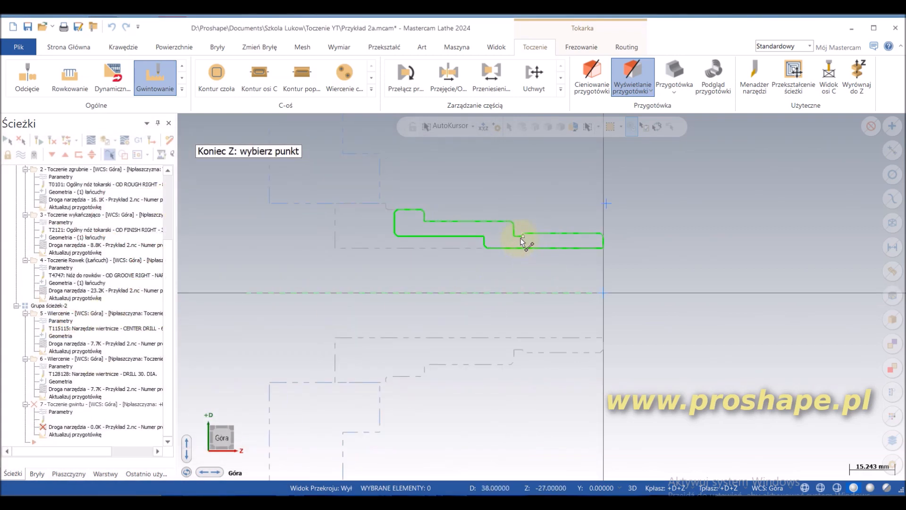
{"action": "scroll", "coordinate": [521, 239], "scroll_direction": "up", "scroll_amount": 5}
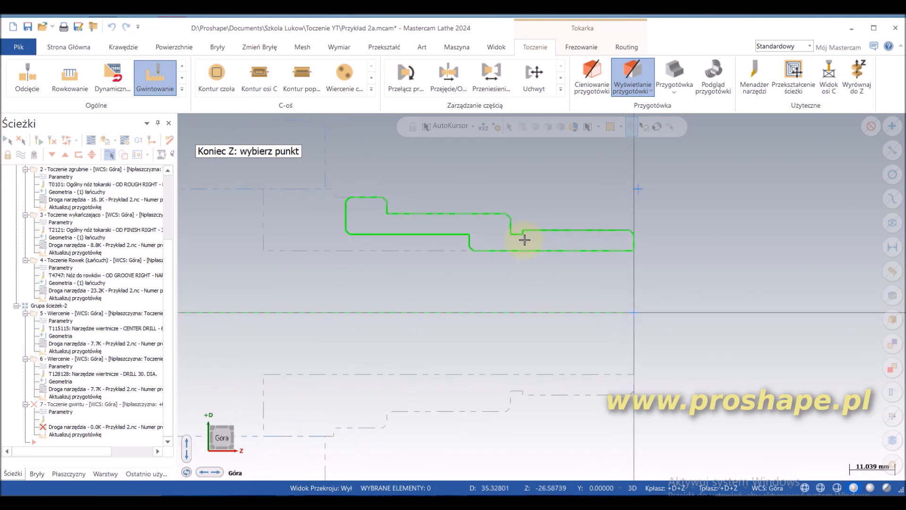
{"action": "left_click", "coordinate": [518, 240]}
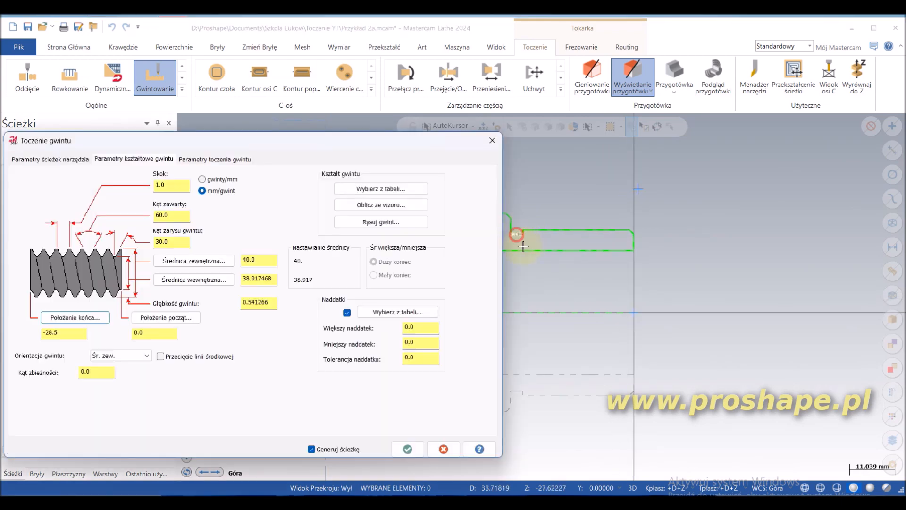
{"action": "left_click", "coordinate": [179, 217]}
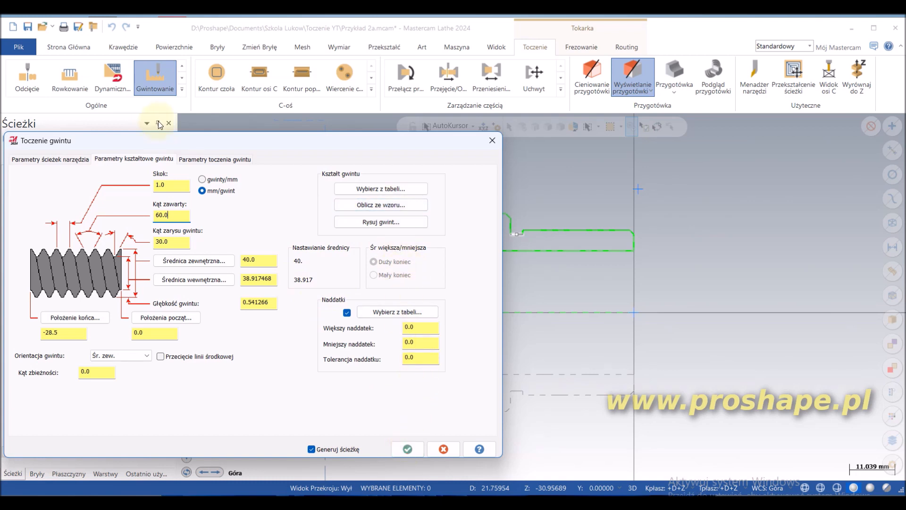
Step: Configure the thread cuts with equal depths, 3 cuts and a last cut amount of 1
{"action": "left_click", "coordinate": [217, 159]}
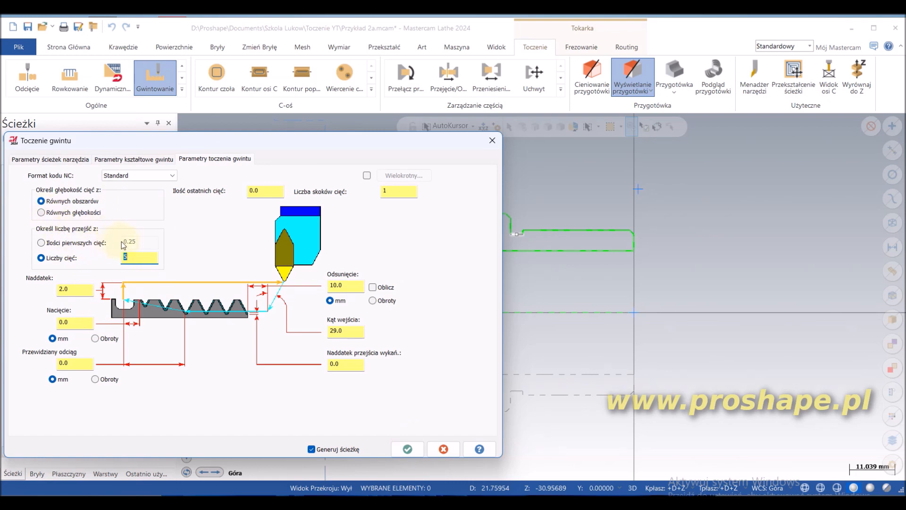
{"action": "type", "text": "3"}
{"action": "left_click", "coordinate": [48, 215]}
{"action": "double_click", "coordinate": [273, 189]}
{"action": "type", "text": "1"}
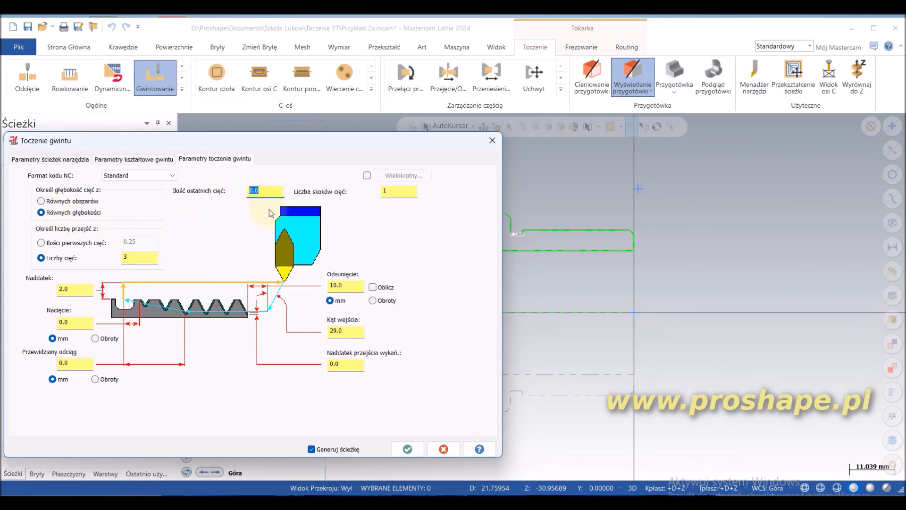
Step: Set the thread's acceleration clearance (Odsunięcie) to 5 mm and check the number of starts, entry angle, overcut and anticipated pull-off
{"action": "left_click", "coordinate": [391, 191]}
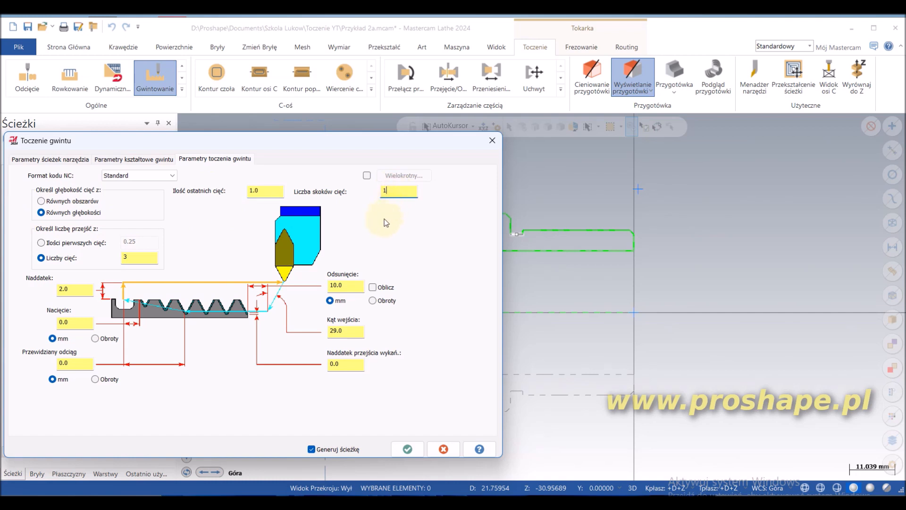
{"action": "left_click", "coordinate": [352, 286]}
{"action": "double_click", "coordinate": [351, 285]}
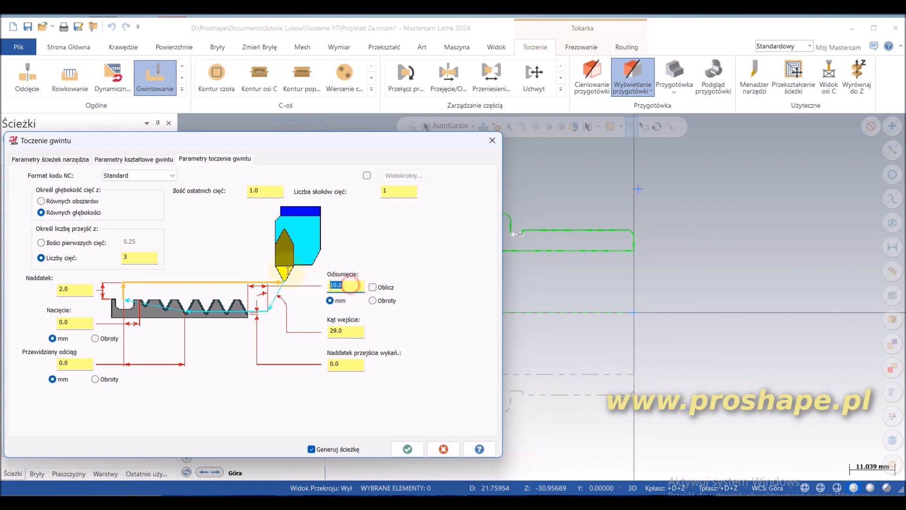
{"action": "type", "text": "5"}
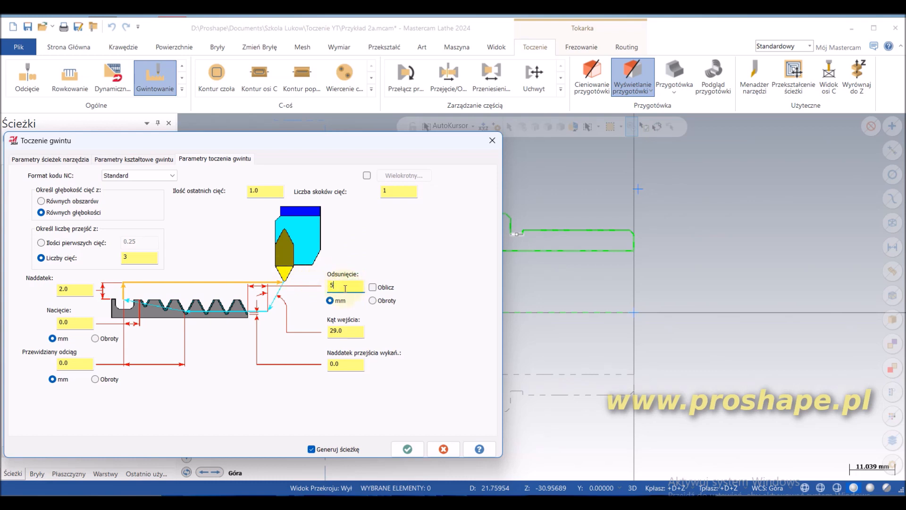
{"action": "left_click", "coordinate": [347, 334]}
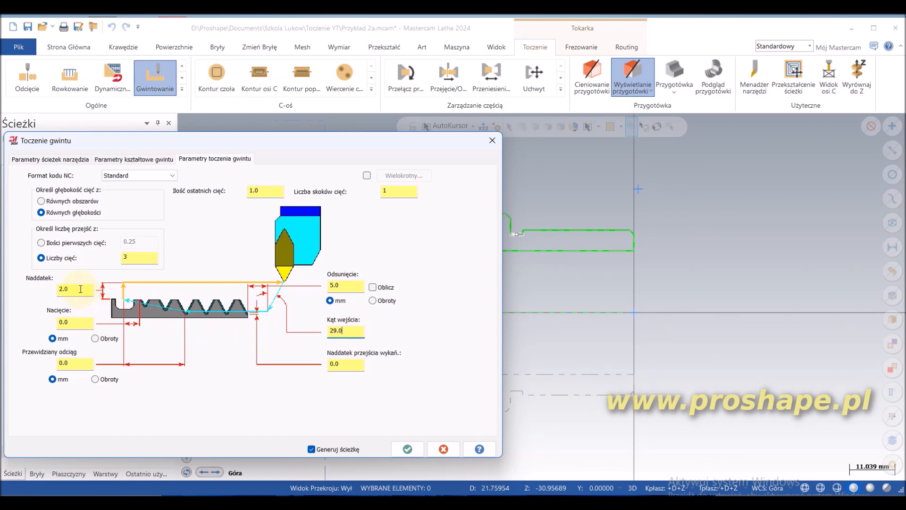
{"action": "left_click", "coordinate": [79, 328]}
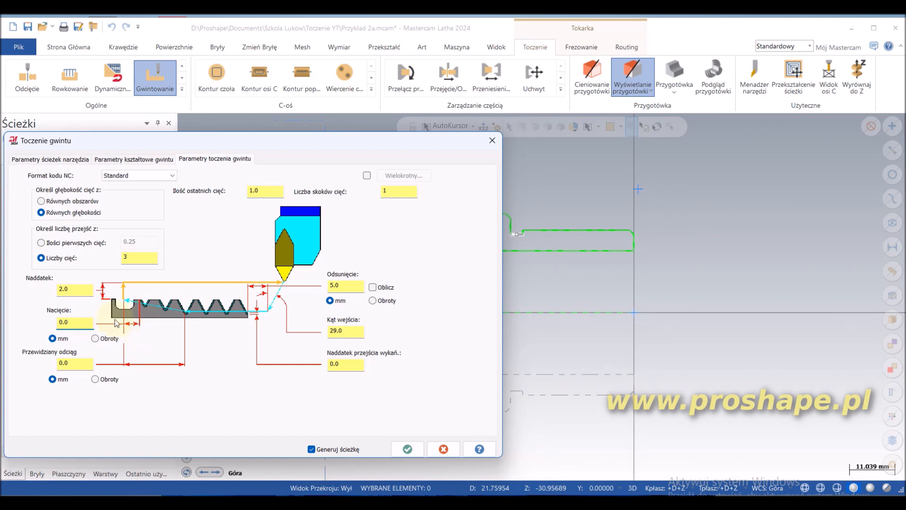
{"action": "left_click", "coordinate": [73, 364]}
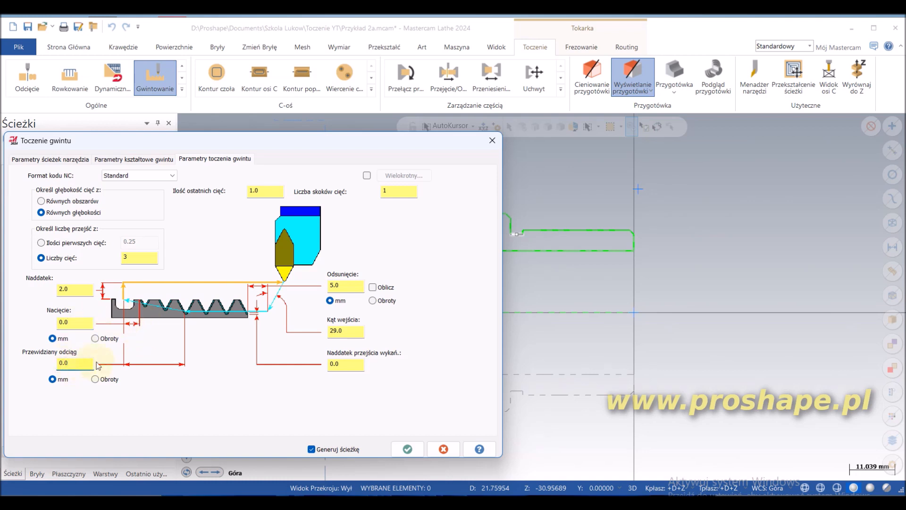
Step: Set the thread's NC code format to Pismo ręczne and accept the thread-turning operation
{"action": "left_click", "coordinate": [174, 176]}
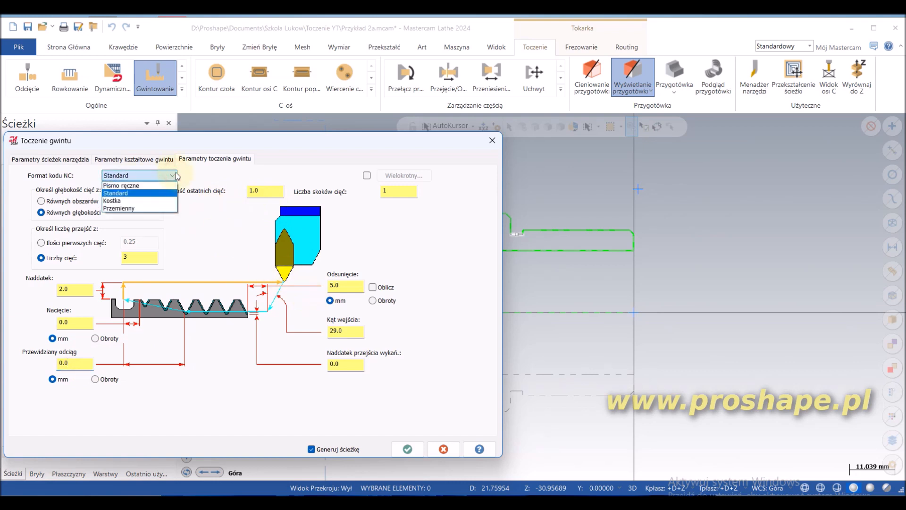
{"action": "left_click", "coordinate": [148, 188]}
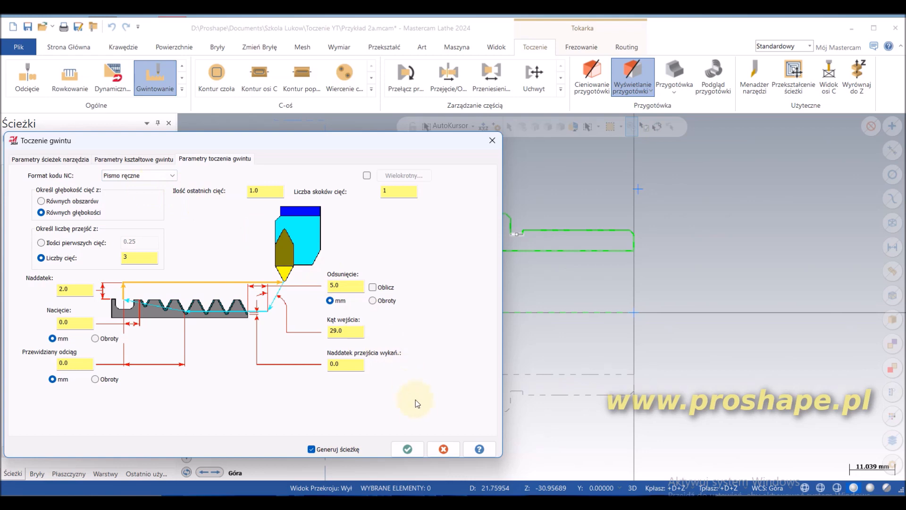
{"action": "left_click", "coordinate": [408, 450]}
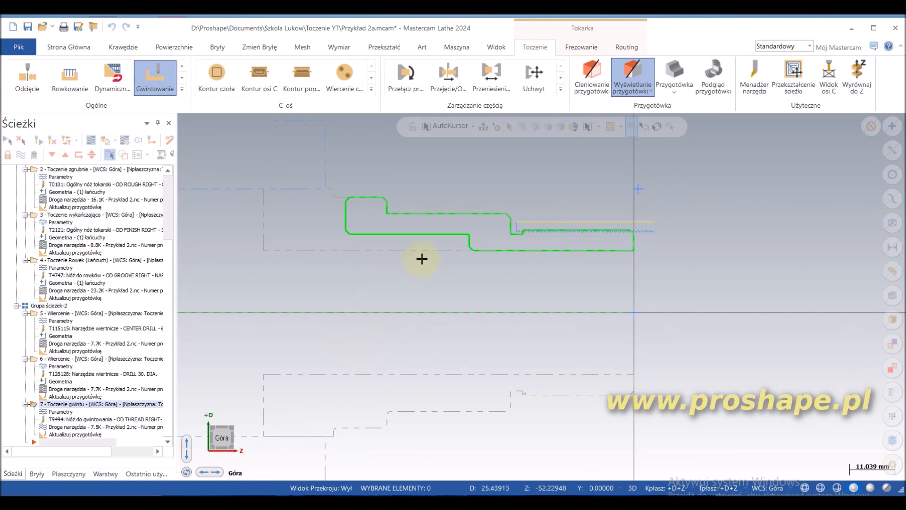
Step: Select all operations of the machine group and run the full machining verification to inspect the cut thread on the bushing
{"action": "scroll", "coordinate": [444, 236], "scroll_direction": "down", "scroll_amount": 1}
{"action": "scroll", "coordinate": [541, 234], "scroll_direction": "up", "scroll_amount": 2}
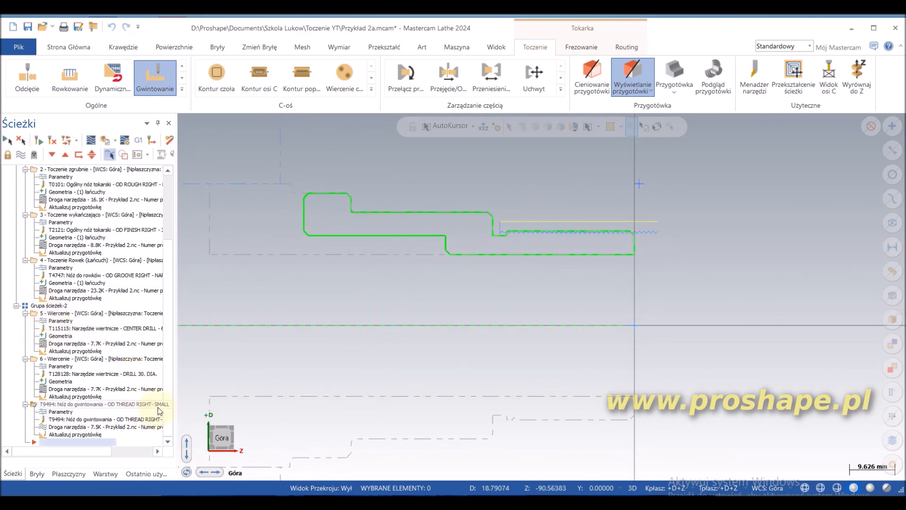
{"action": "left_click_drag", "start_coordinate": [165, 394], "coordinate": [169, 225]}
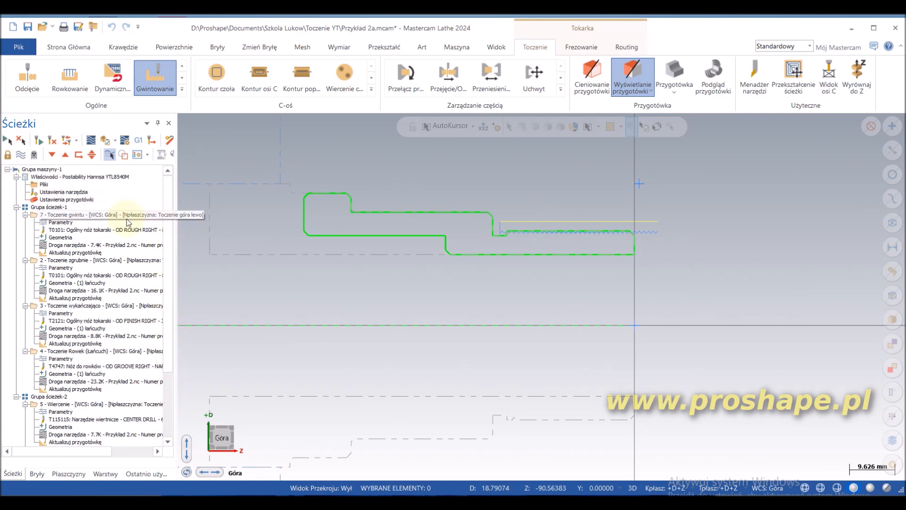
{"action": "left_click", "coordinate": [40, 170]}
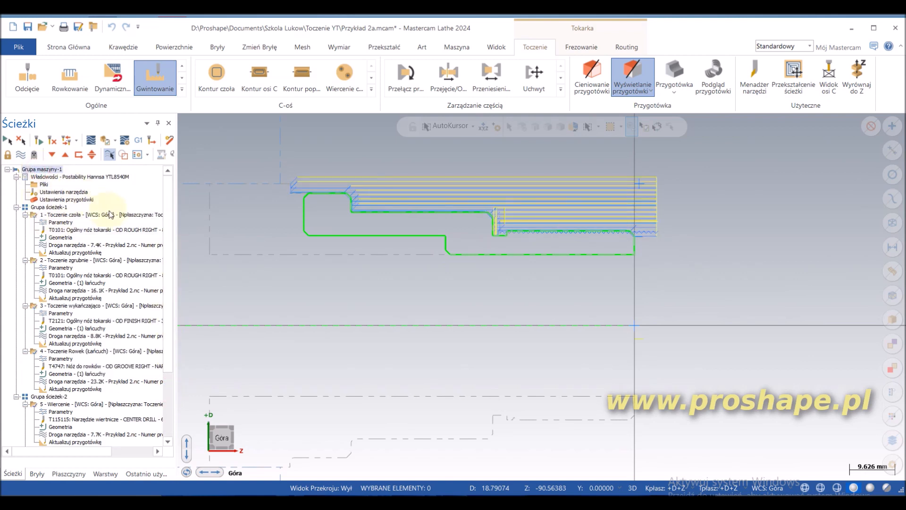
{"action": "left_click", "coordinate": [106, 154]}
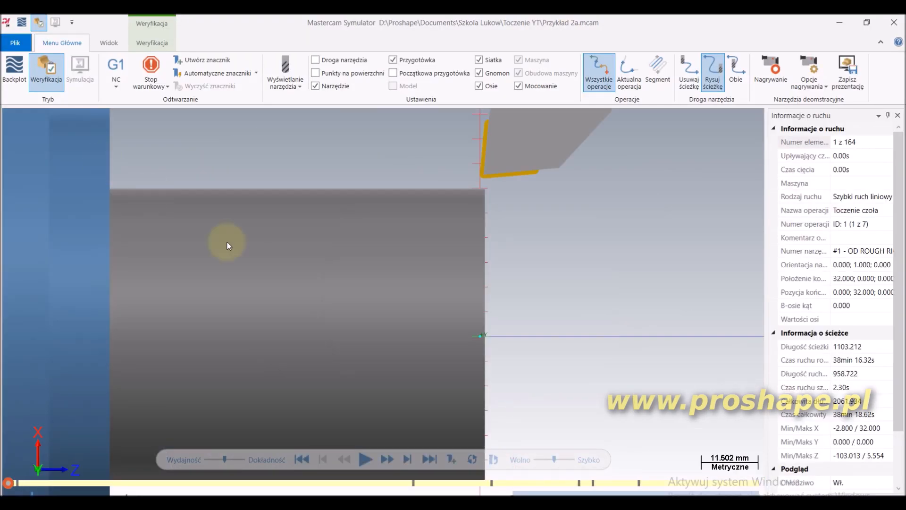
{"action": "middle_click_drag", "start_coordinate": [499, 364], "coordinate": [475, 364]}
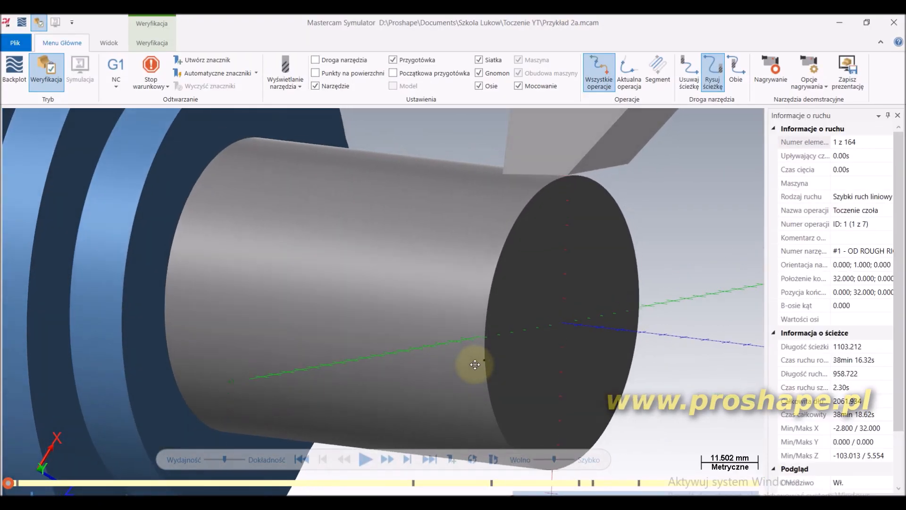
{"action": "left_click", "coordinate": [366, 459]}
{"action": "left_click", "coordinate": [367, 459]}
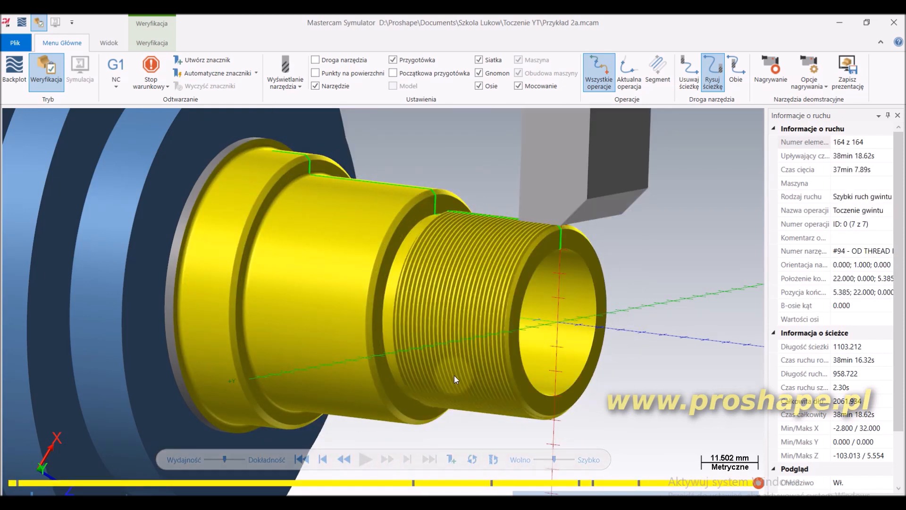
{"action": "mouse_move", "coordinate": [454, 375]}
{"action": "middle_mouse_down"}
{"action": "mouse_move", "coordinate": [418, 368]}
{"action": "mouse_move", "coordinate": [467, 370]}
{"action": "middle_mouse_up"}
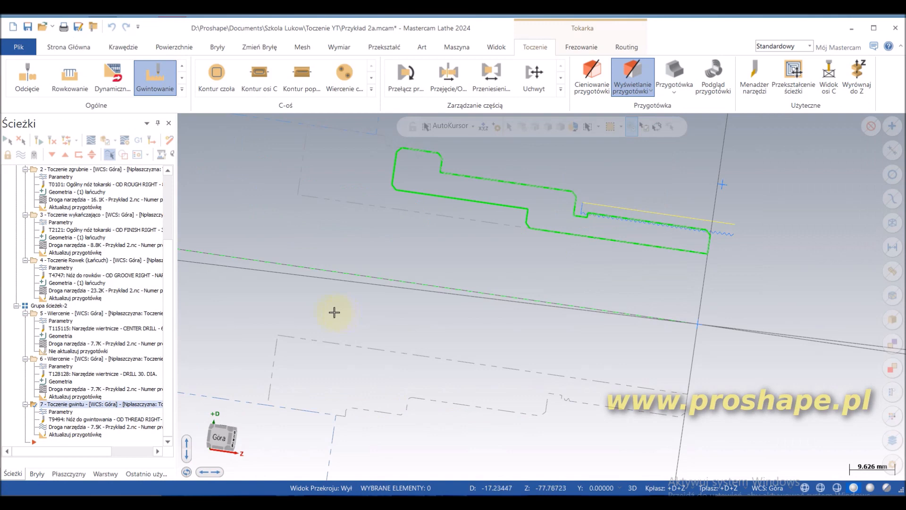
Step: Generate NC code for the thread-turning operation alone, declining to include all operations, and save it as Gwint G32
{"action": "left_click", "coordinate": [137, 141]}
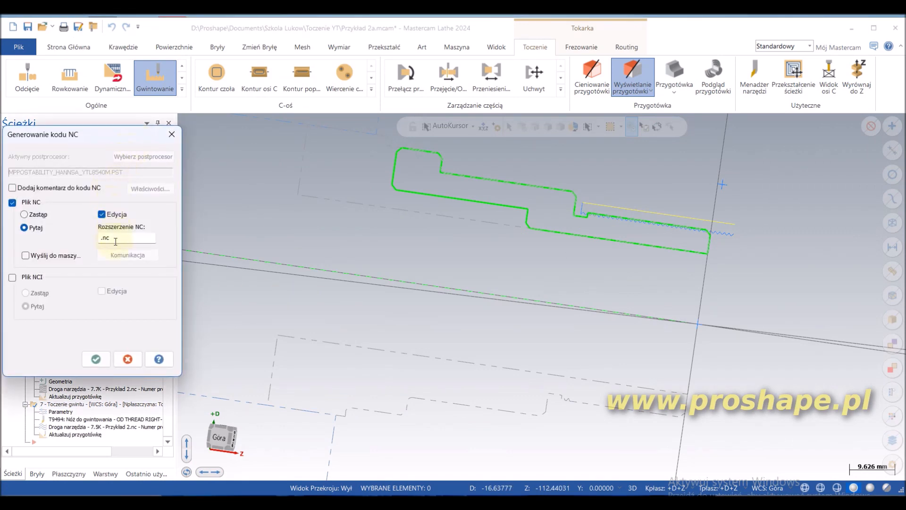
{"action": "left_click", "coordinate": [96, 359]}
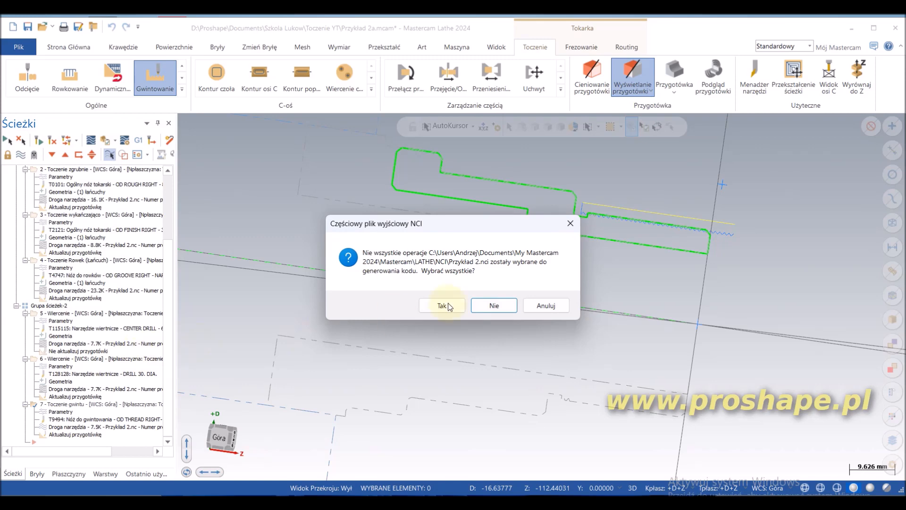
{"action": "left_click", "coordinate": [492, 306]}
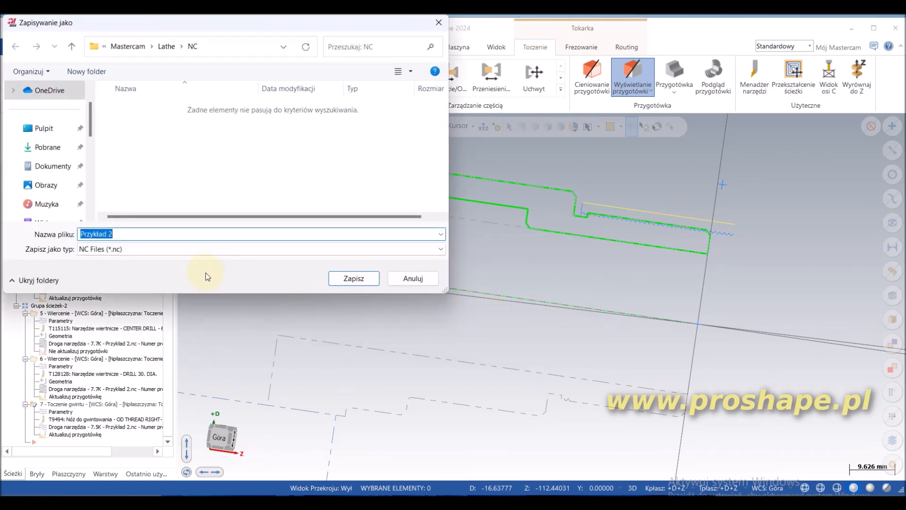
{"action": "type", "text": "Gwint"}
{"action": "left_click", "coordinate": [354, 281]}
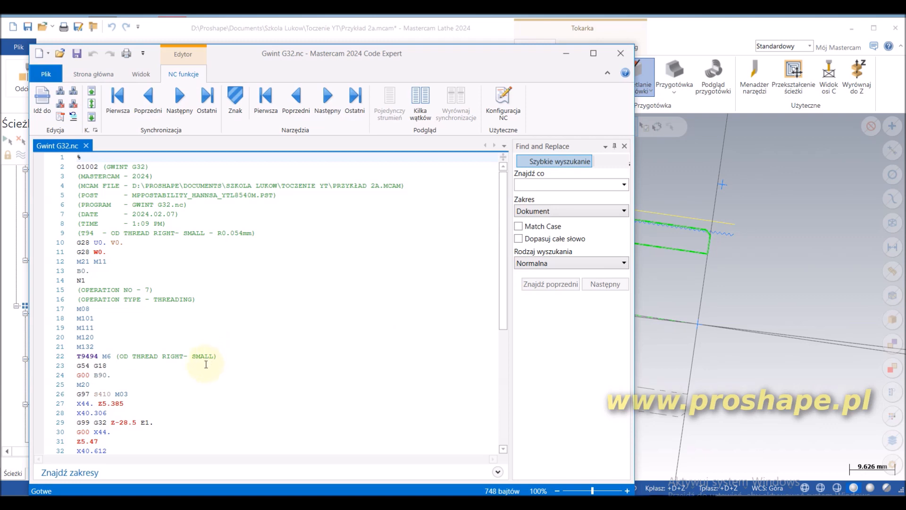
Step: Examine the G32 threading passes through to the end of the generated program, and close the code editor
{"action": "scroll", "coordinate": [206, 364], "scroll_direction": "down", "scroll_amount": 1}
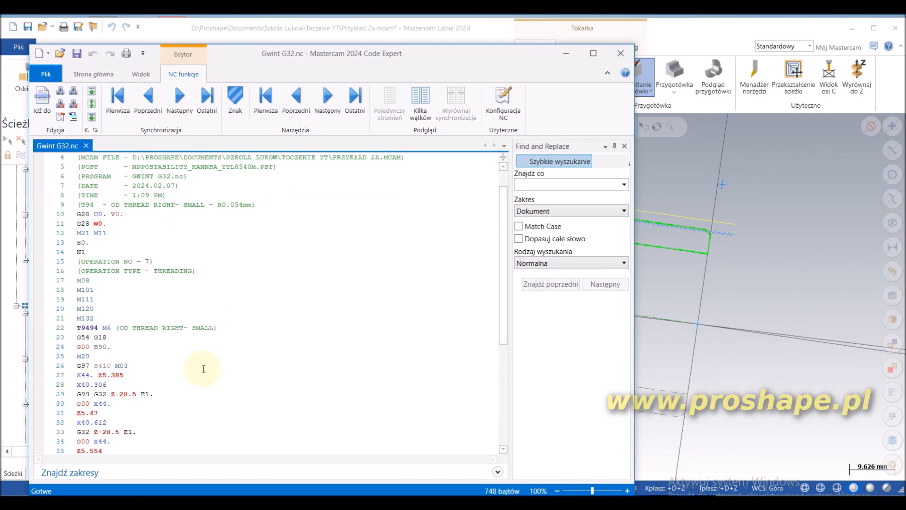
{"action": "left_click", "coordinate": [95, 393]}
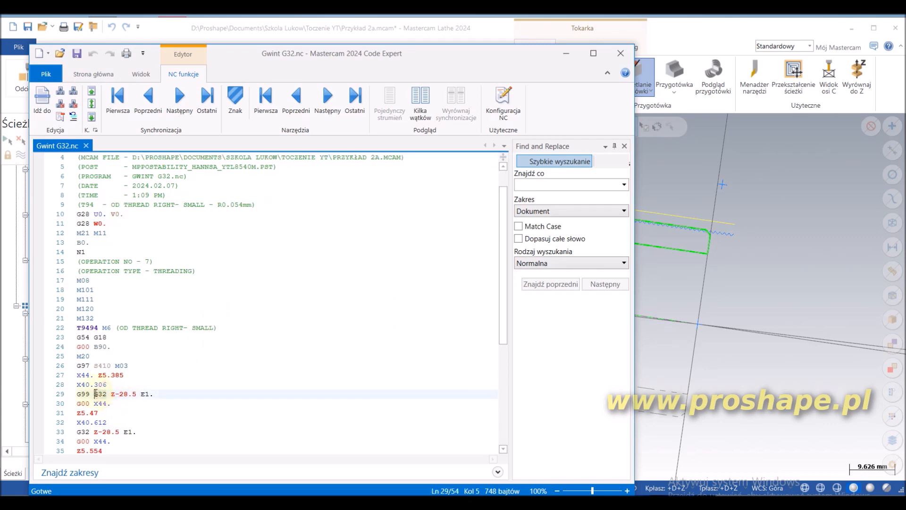
{"action": "scroll", "coordinate": [118, 421], "scroll_direction": "down", "scroll_amount": 4}
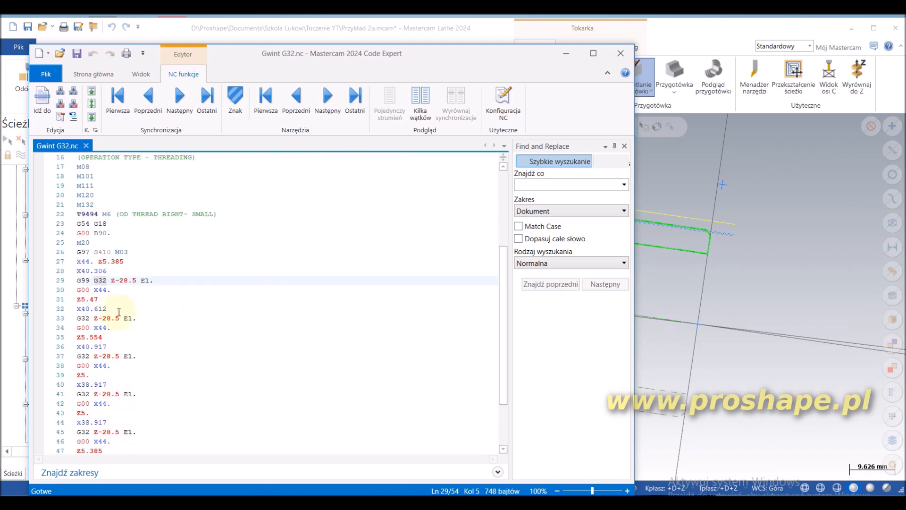
{"action": "scroll", "coordinate": [96, 299], "scroll_direction": "down", "scroll_amount": 3}
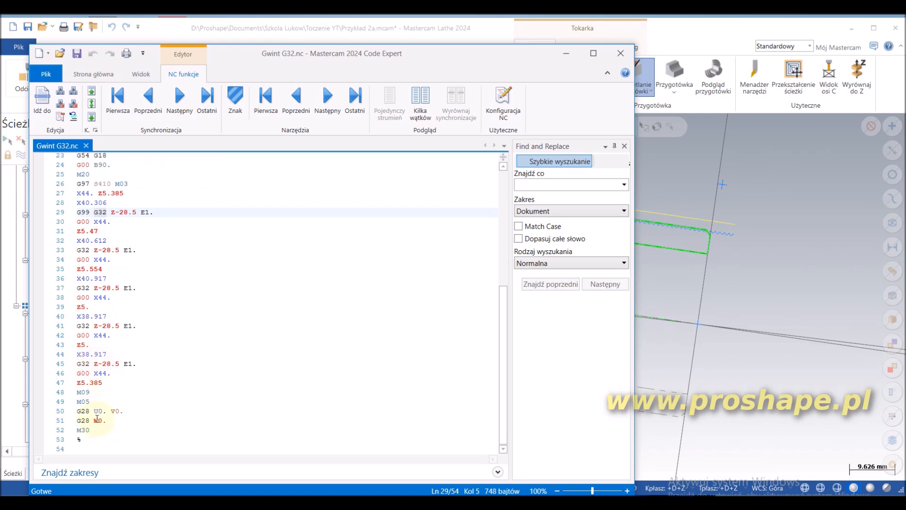
{"action": "scroll", "coordinate": [97, 415], "scroll_direction": "up", "scroll_amount": 3}
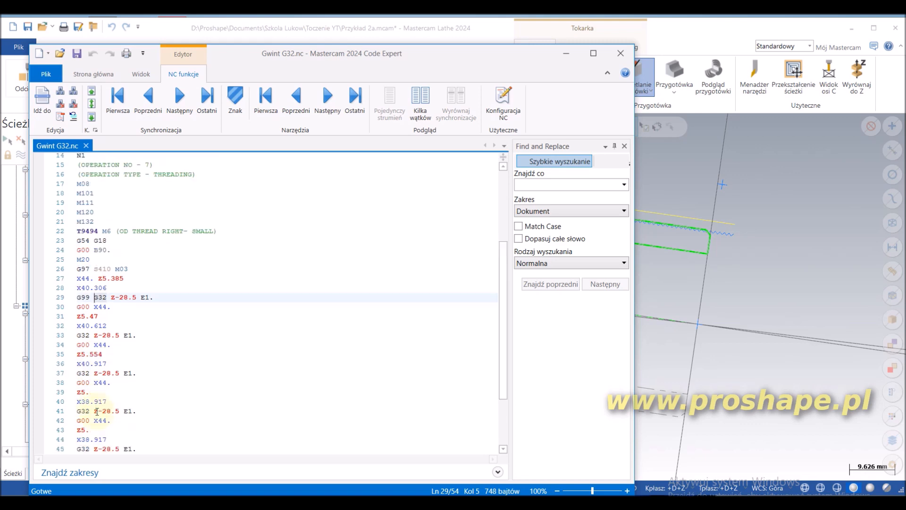
{"action": "left_click", "coordinate": [620, 54]}
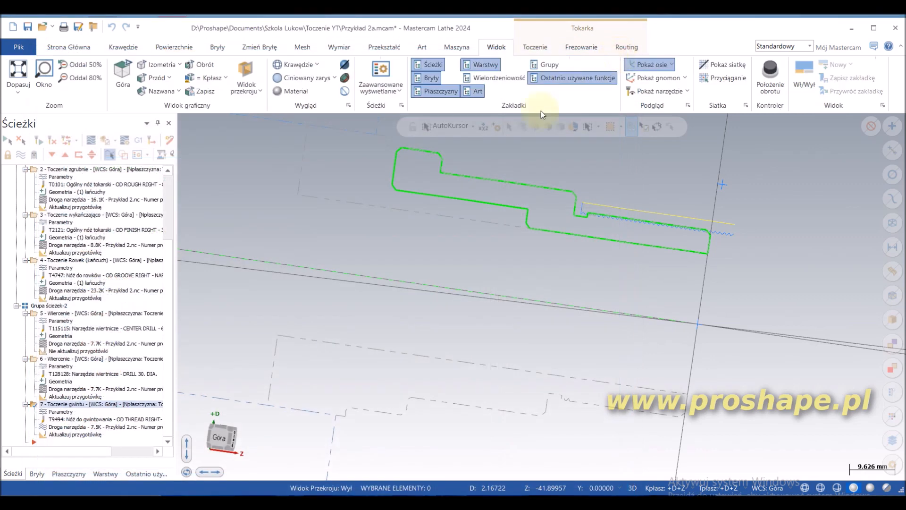
Step: Duplicate the thread-turning operation by copying it and pasting it at the end of the operation list
{"action": "right_click", "coordinate": [115, 407]}
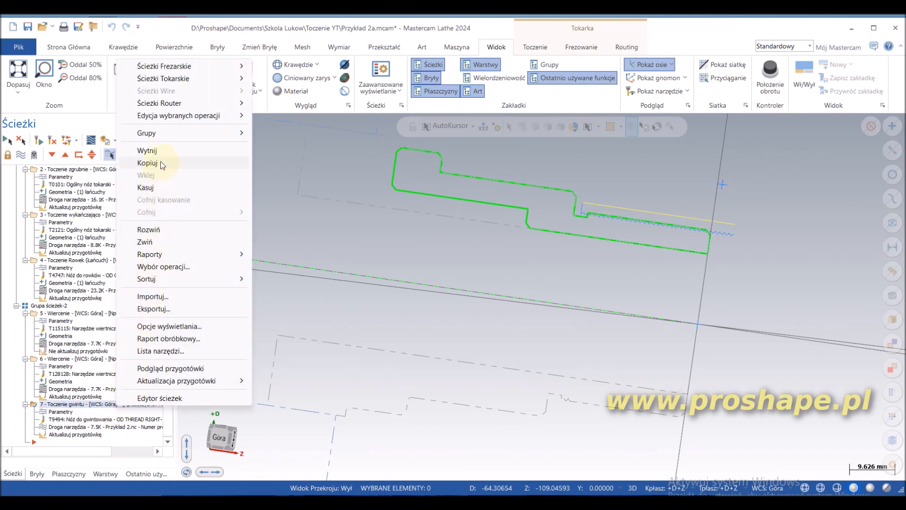
{"action": "left_click", "coordinate": [148, 162]}
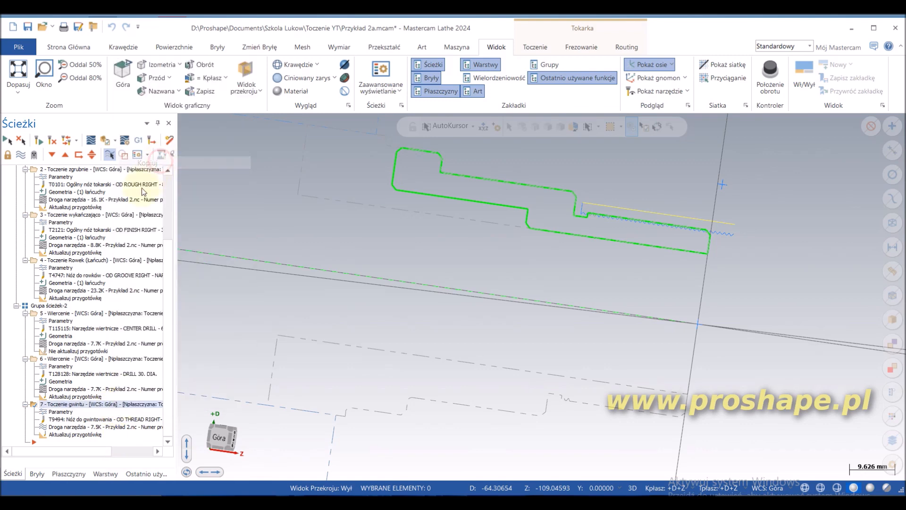
{"action": "right_click", "coordinate": [66, 442]}
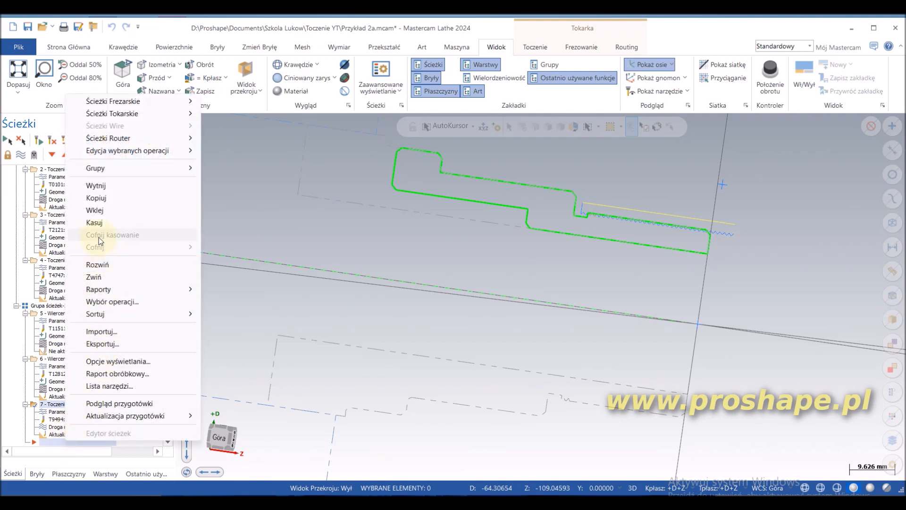
{"action": "left_click", "coordinate": [106, 210]}
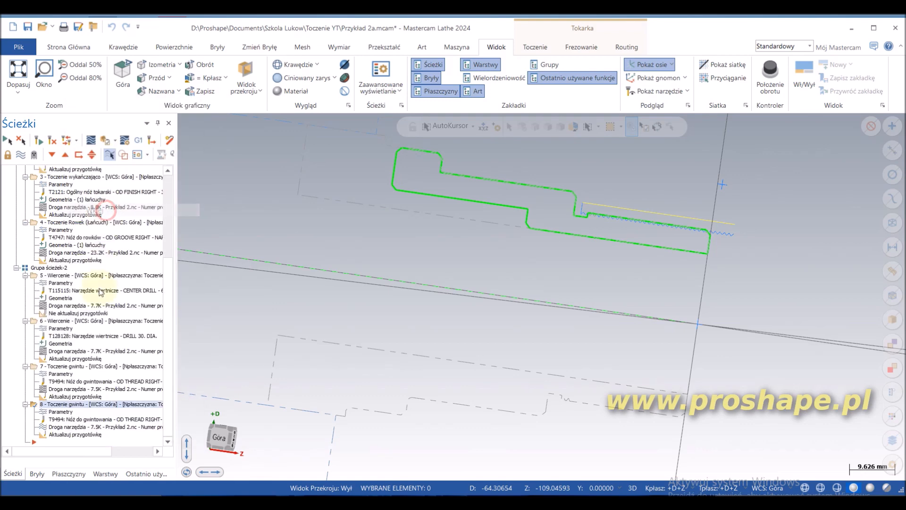
Step: Change the NC code format of the copied thread-turning operation to Standard and accept its parameters
{"action": "left_click", "coordinate": [60, 412]}
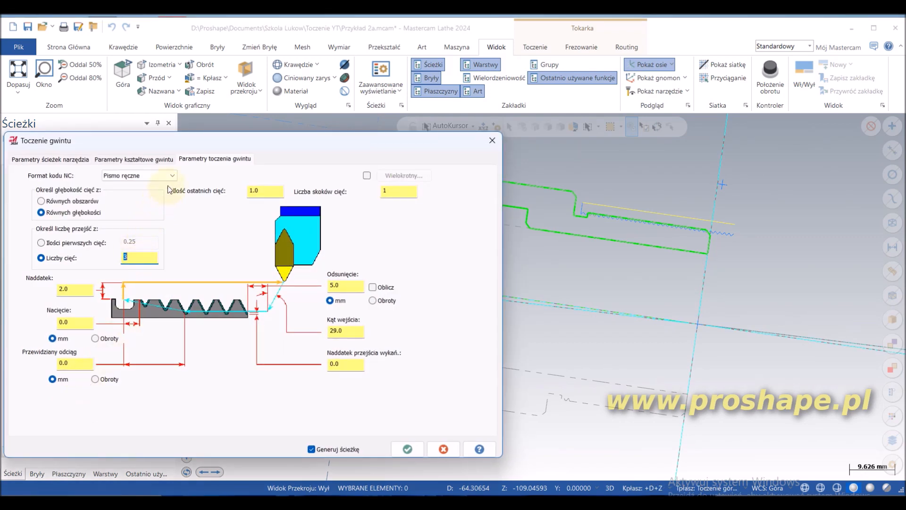
{"action": "left_click", "coordinate": [173, 175]}
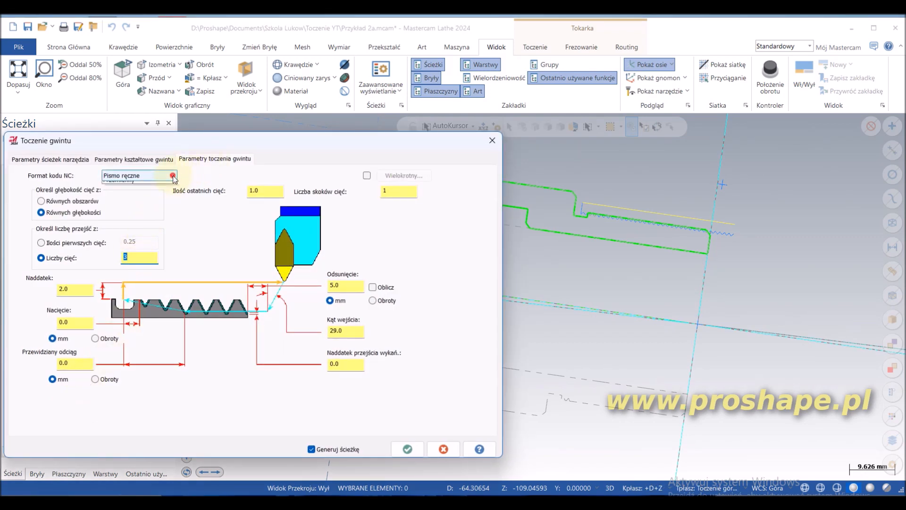
{"action": "left_click", "coordinate": [152, 193]}
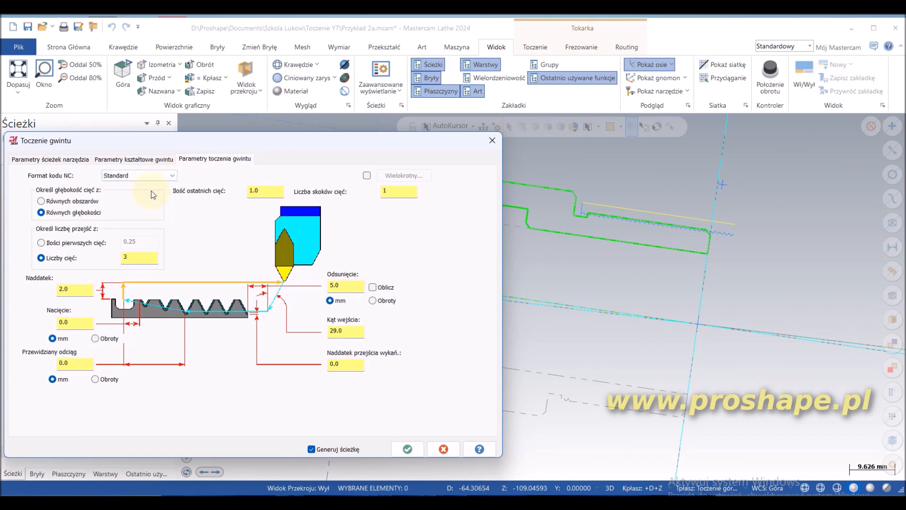
{"action": "left_click", "coordinate": [407, 449]}
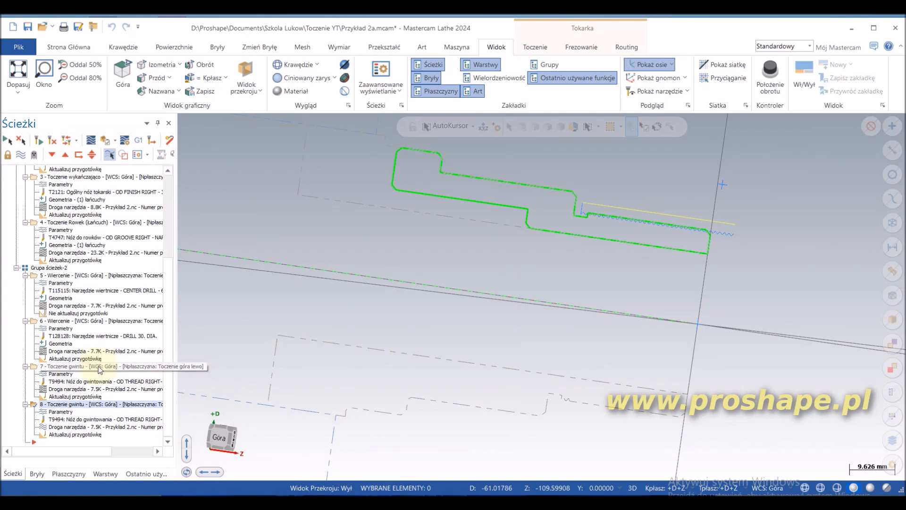
Step: Generate NC code for the copied thread operation alone, declining to include all operations, and save it as Gwint G76
{"action": "left_click", "coordinate": [137, 141]}
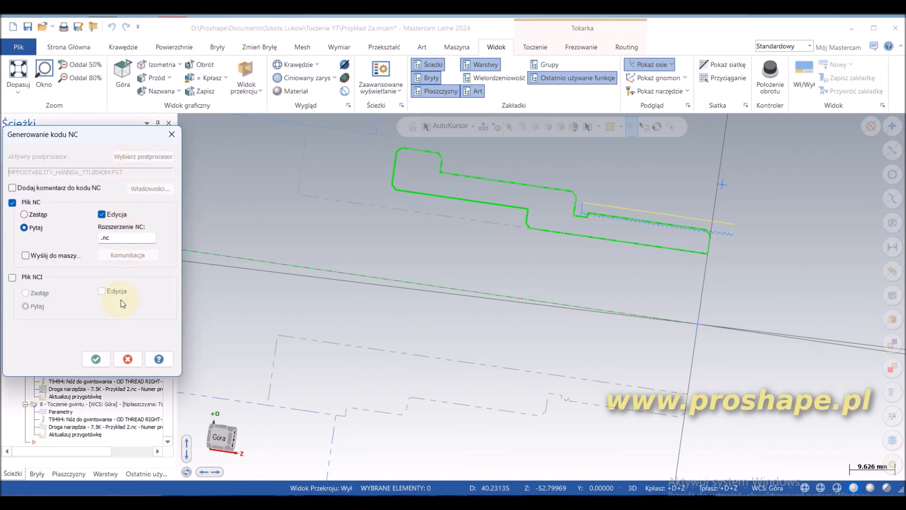
{"action": "left_click", "coordinate": [100, 361]}
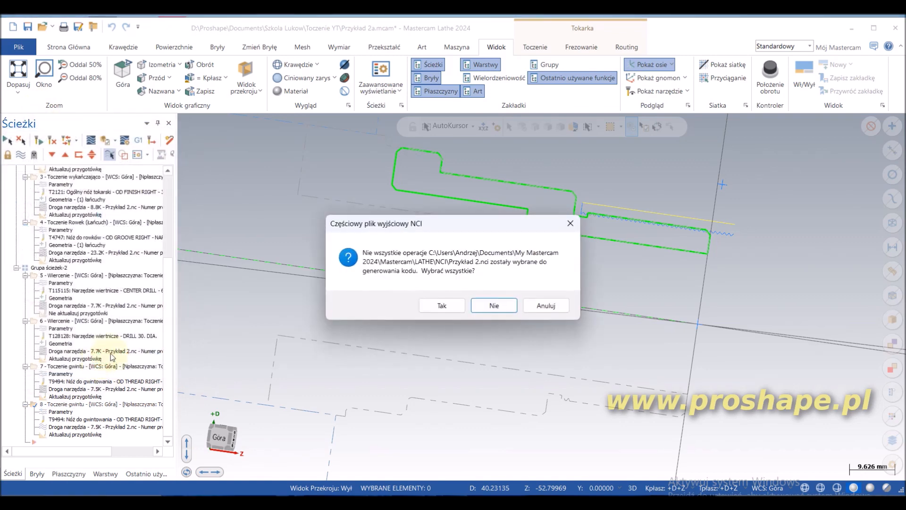
{"action": "left_click", "coordinate": [508, 307]}
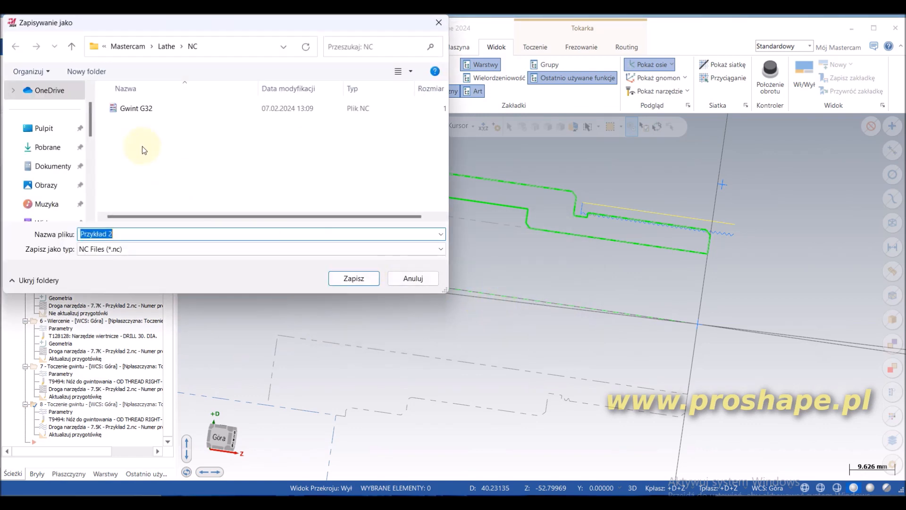
{"action": "left_click", "coordinate": [129, 108]}
{"action": "left_click", "coordinate": [116, 235]}
{"action": "left_click", "coordinate": [116, 235]}
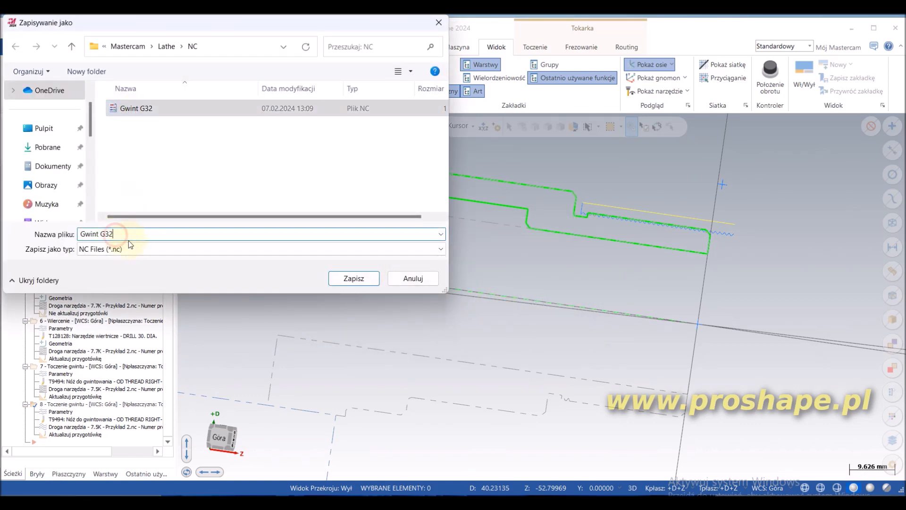
{"action": "key", "text": "BackSpace"}
{"action": "key", "text": "BackSpace"}
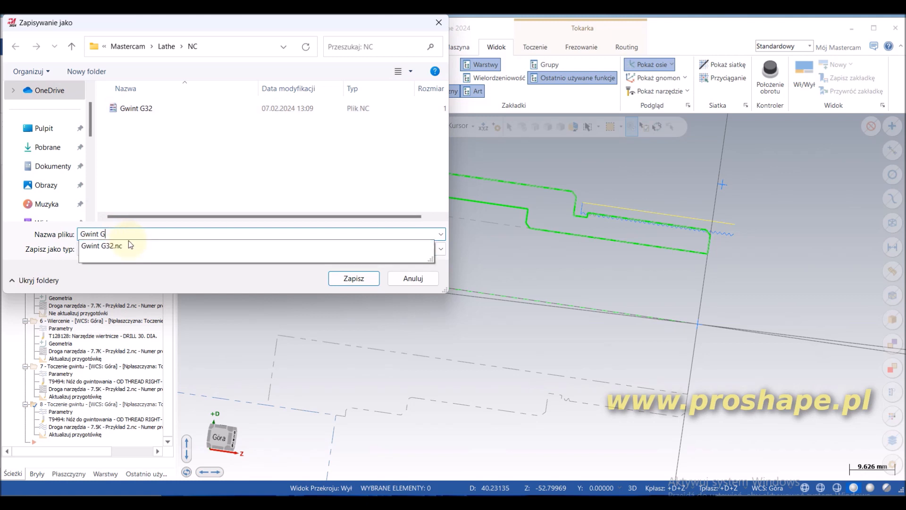
{"action": "type", "text": "7"}
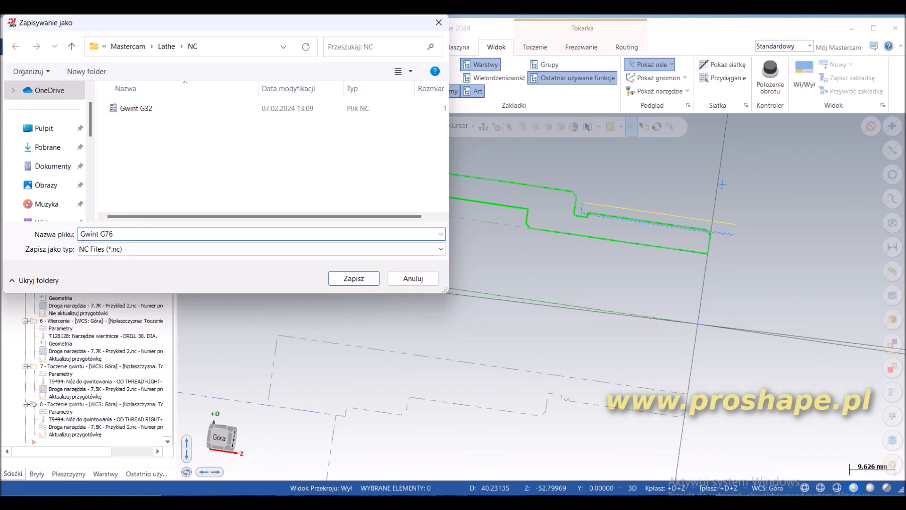
{"action": "type", "text": "6"}
{"action": "left_click", "coordinate": [352, 278]}
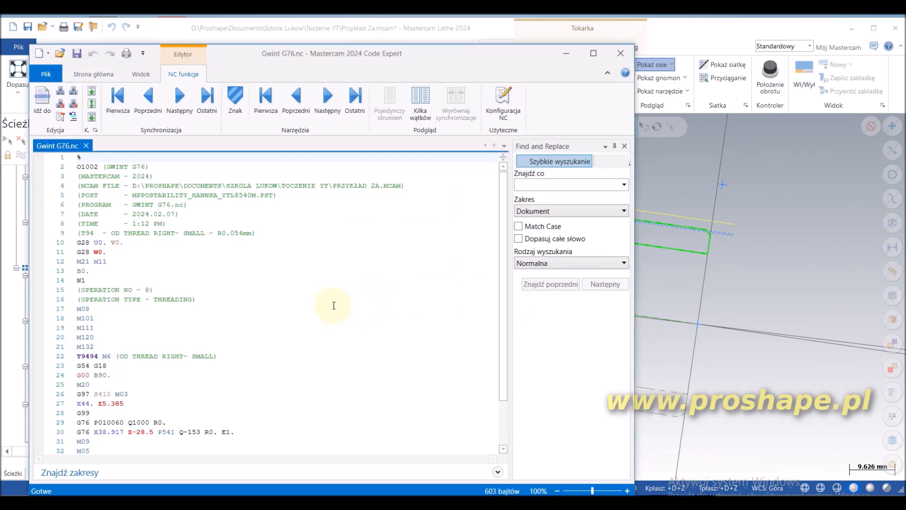
Step: Examine the two G76 threading cycle lines and the rest of the Gwint G76 program
{"action": "scroll", "coordinate": [272, 321], "scroll_direction": "down", "scroll_amount": 2}
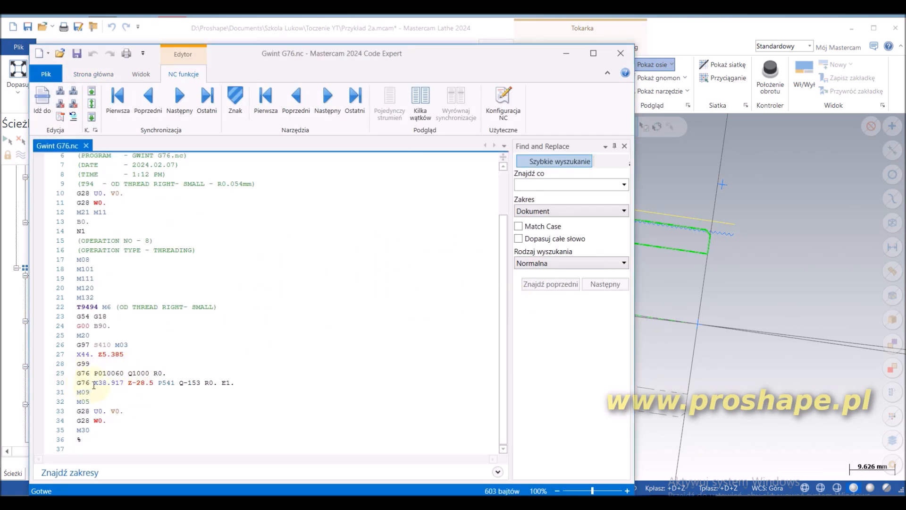
{"action": "left_click", "coordinate": [78, 372]}
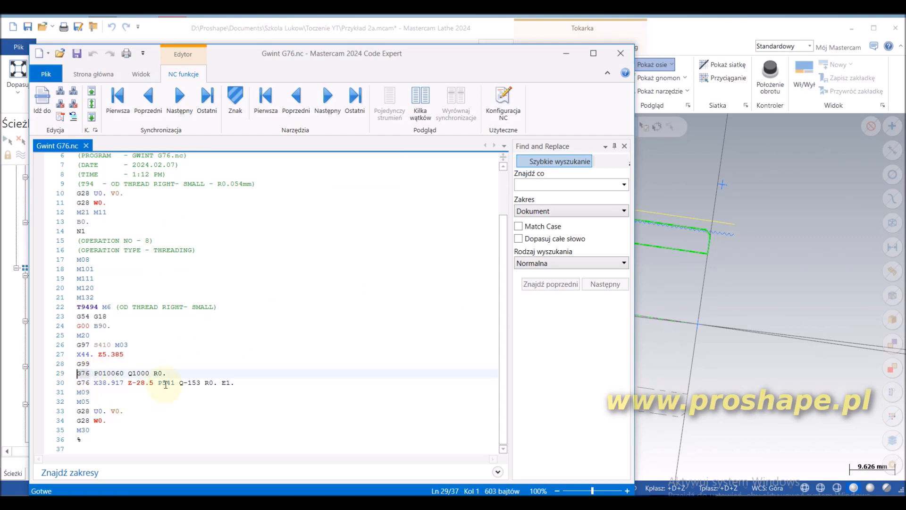
{"action": "left_click", "coordinate": [146, 399]}
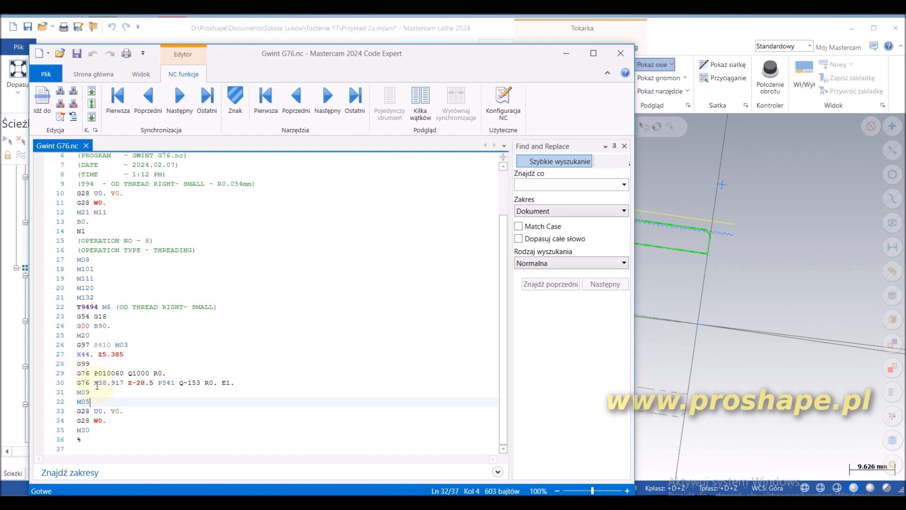
{"action": "scroll", "coordinate": [97, 385], "scroll_direction": "up", "scroll_amount": 2}
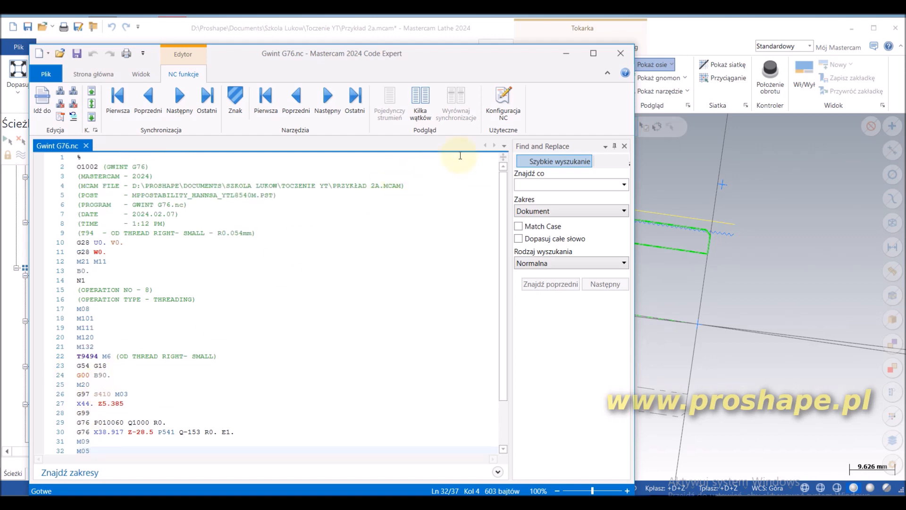